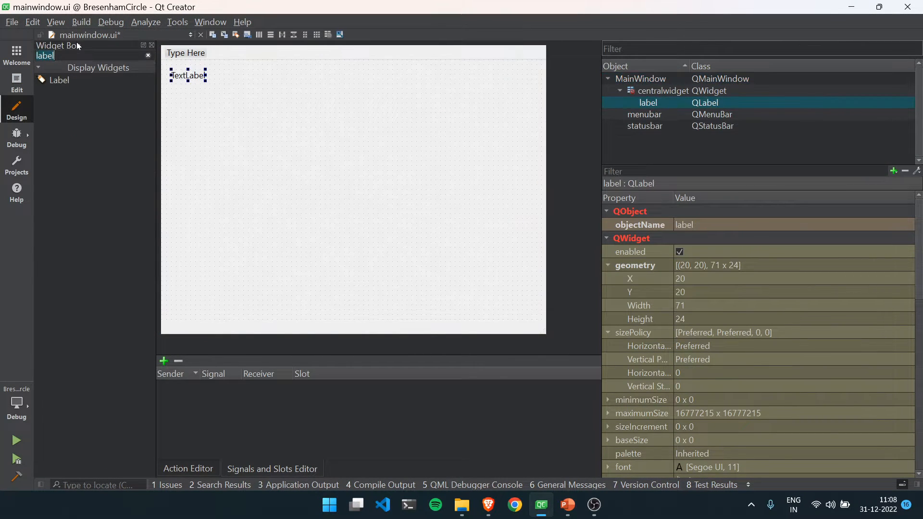
# Add a label named p with a text input box beside it on the form.
pyautogui.moveTo(59, 71); pyautogui.dragTo(451, 76)
pyautogui.write('text')
pyautogui.moveTo(65, 79); pyautogui.dragTo(508, 79)
pyautogui.click(462, 75)
pyautogui.write('p')
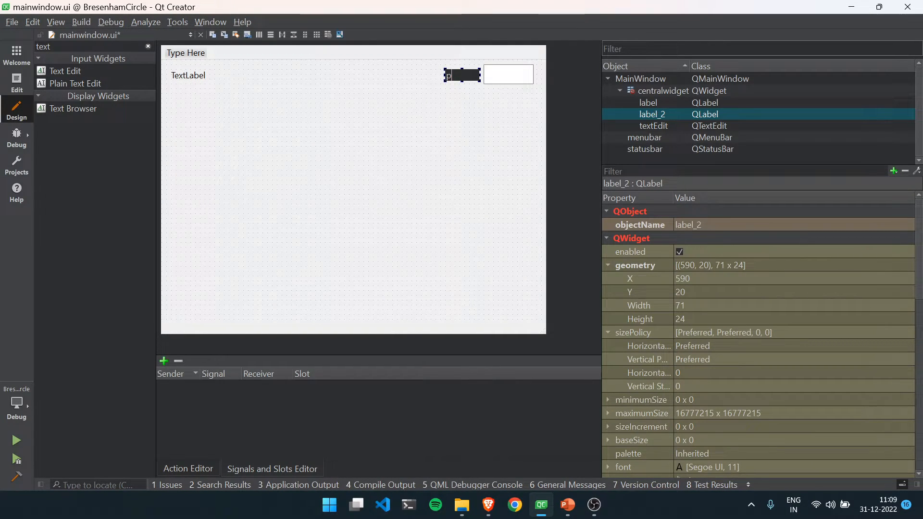
pyautogui.click(501, 137)
# Position the p label, add the q label and caption the push button Draw Circle.
pyautogui.click(446, 77)
pyautogui.moveTo(448, 77)
pyautogui.mouseDown()
pyautogui.moveTo(533, 83)
pyautogui.moveTo(498, 104)
pyautogui.moveTo(493, 134)
pyautogui.mouseUp()
pyautogui.doubleClick(474, 133)
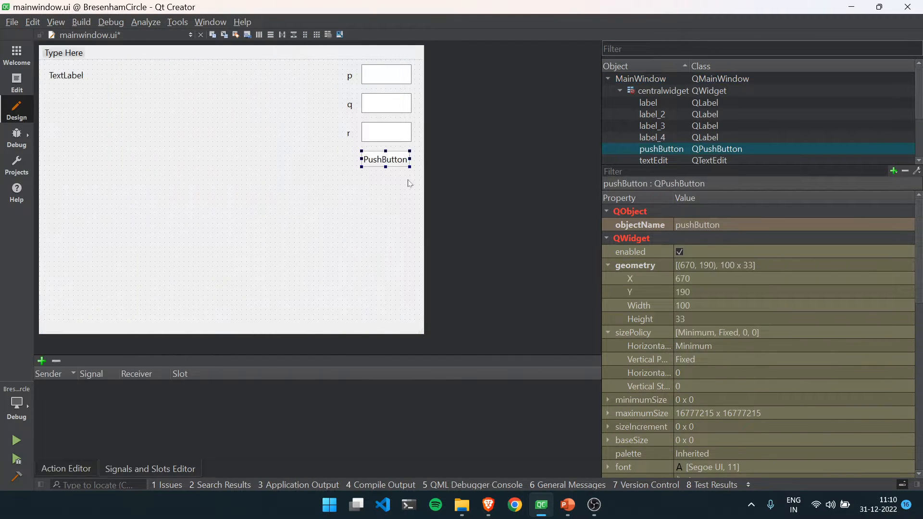
pyautogui.doubleClick(385, 159)
pyautogui.write('Draw Circle')
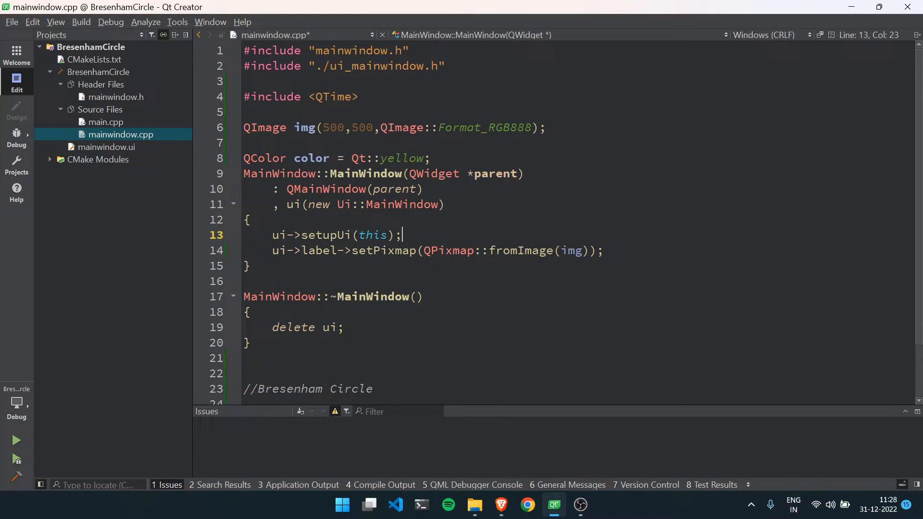
# Write an empty void MainWindow::BCircle(float p,float q,float r){ } under the Bresenham Circle comment.
pyautogui.click(309, 128)
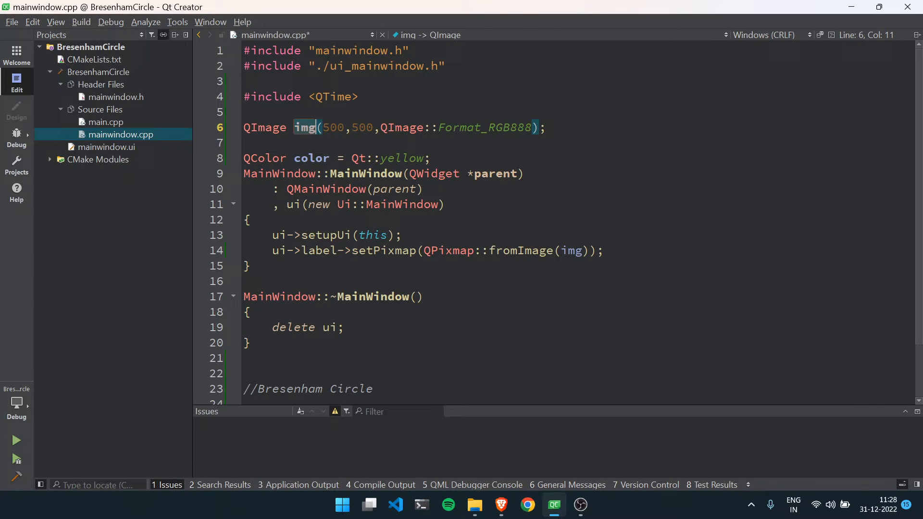
pyautogui.scroll(-4, 505, 217)
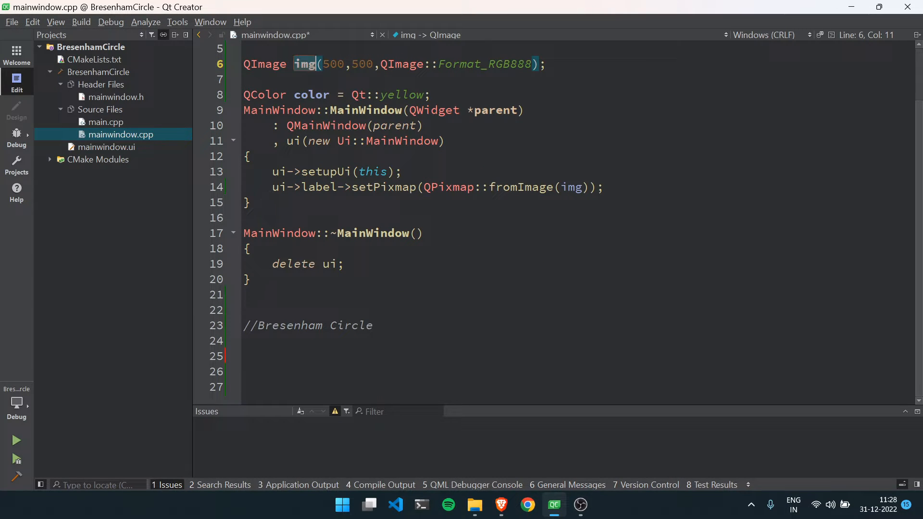
pyautogui.click(245, 355)
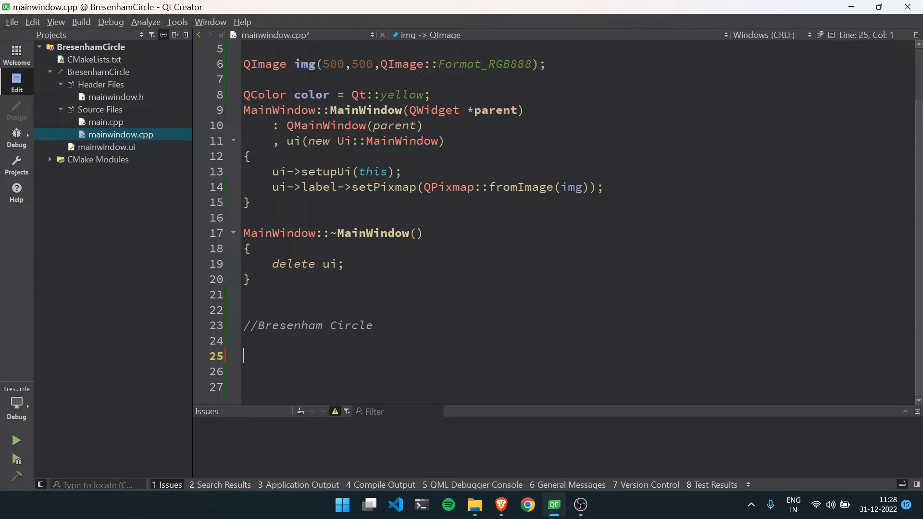
pyautogui.write('void Mai')
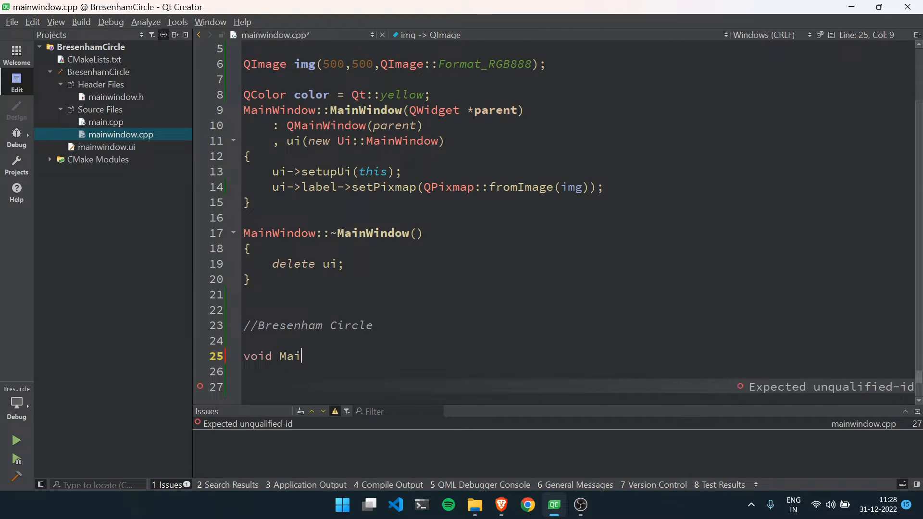
pyautogui.write('nWindow::BCirc')
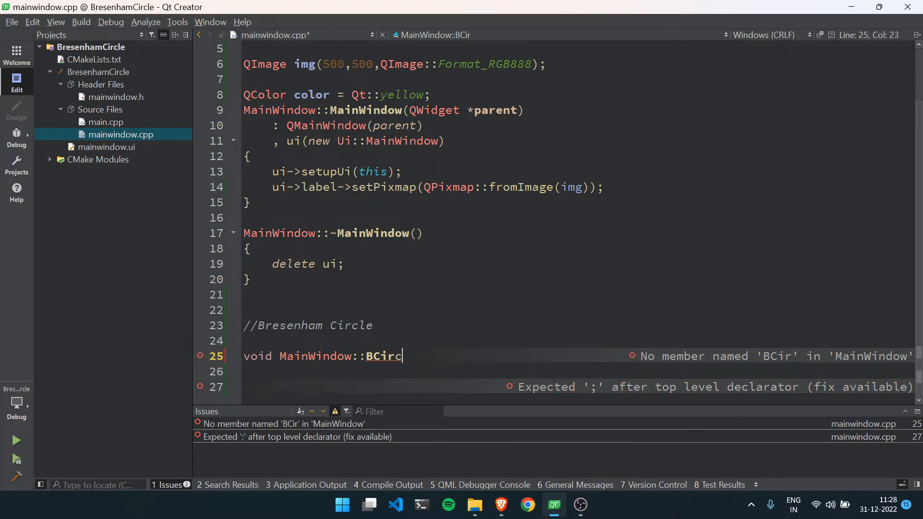
pyautogui.write('le(float p,float')
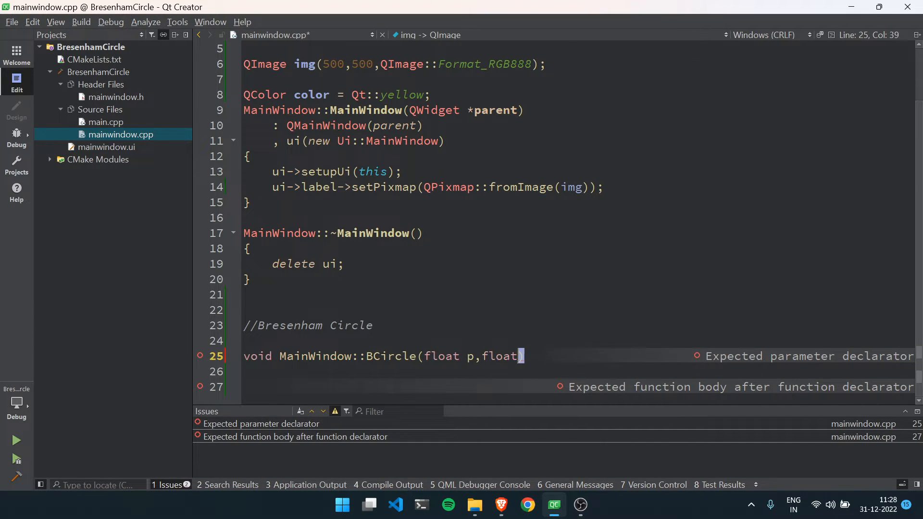
pyautogui.write(' q,float r')
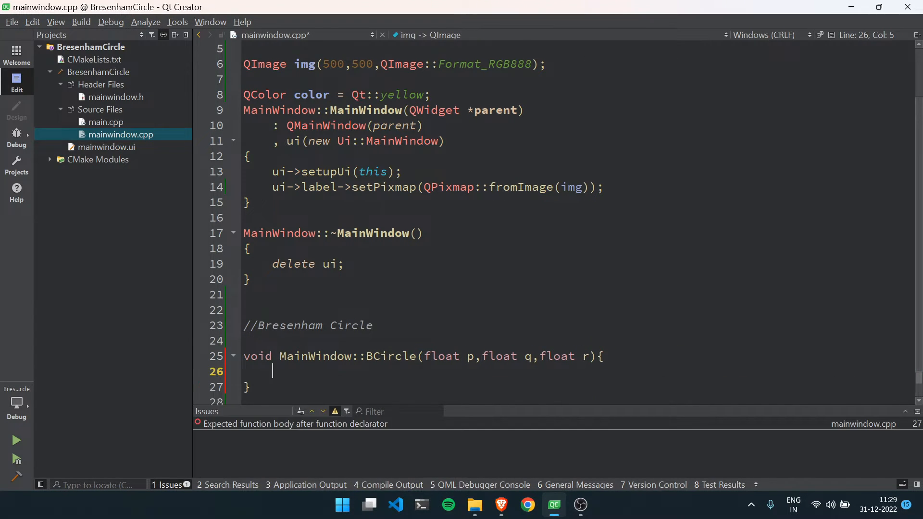
pyautogui.write('){')
pyautogui.press('Return')
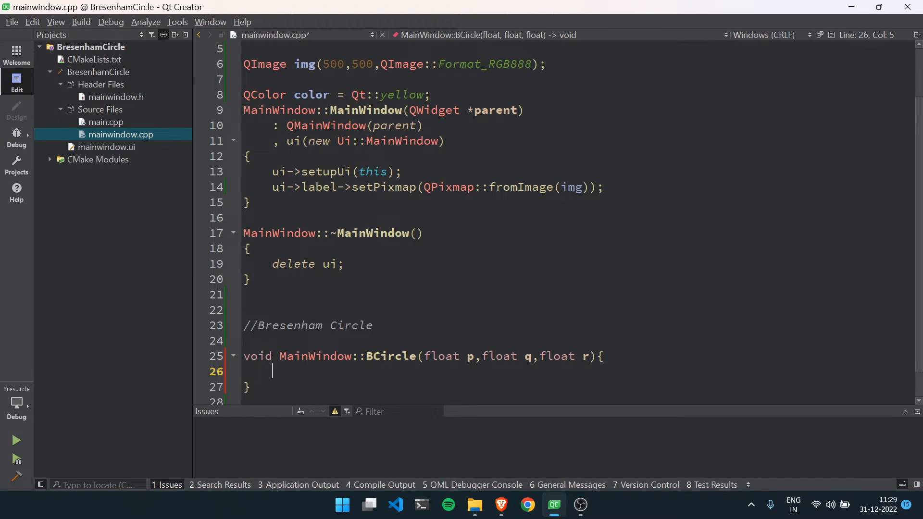
pyautogui.press('Up')
pyautogui.press('Up')
pyautogui.press('BackSpace')
# Declare float d, x, y and initialise d = 3-2*r, x = 0, y = r.
pyautogui.press('Down')
pyautogui.press('Down')
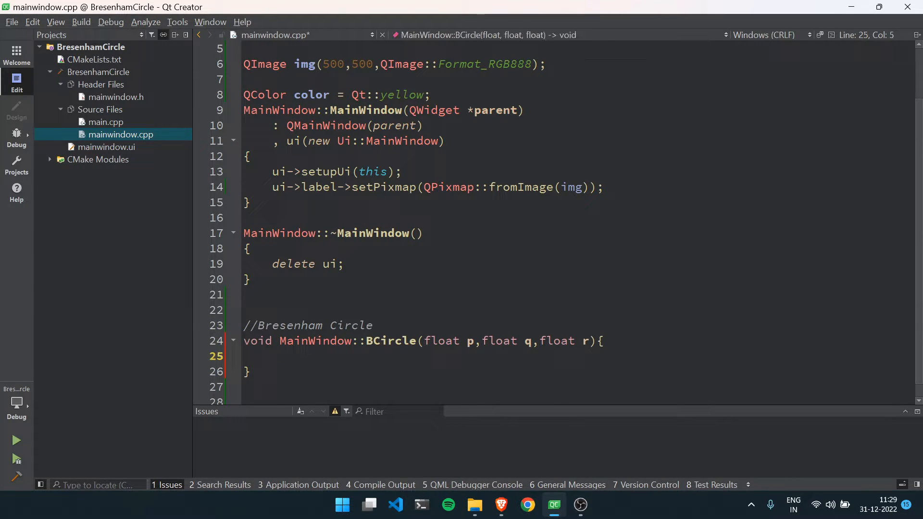
pyautogui.write('float d, x, y;')
pyautogui.press('Return')
pyautogui.write('d = ')
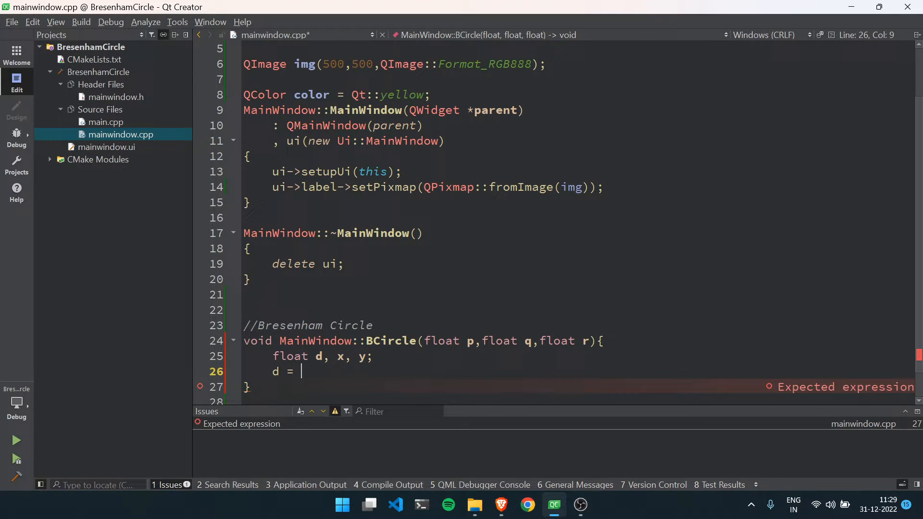
pyautogui.write('3')
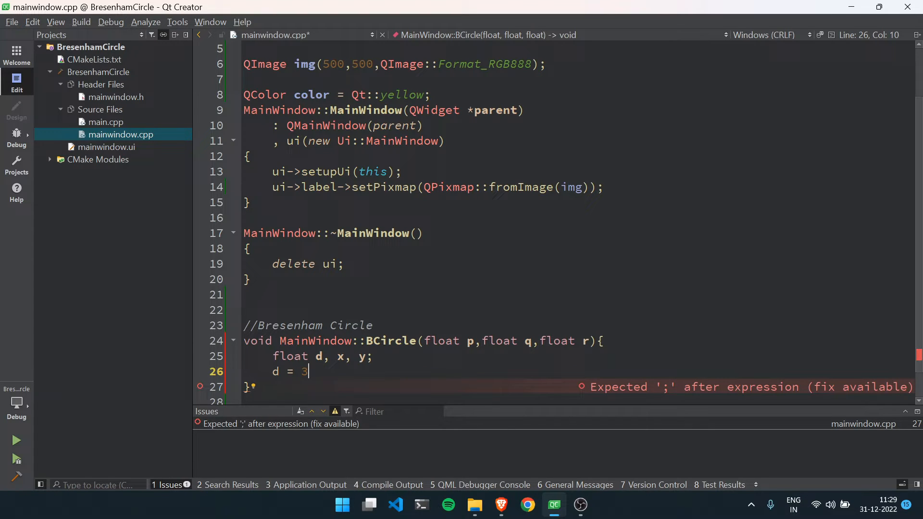
pyautogui.write('-2*r;')
pyautogui.press('Return')
pyautogui.press('Return')
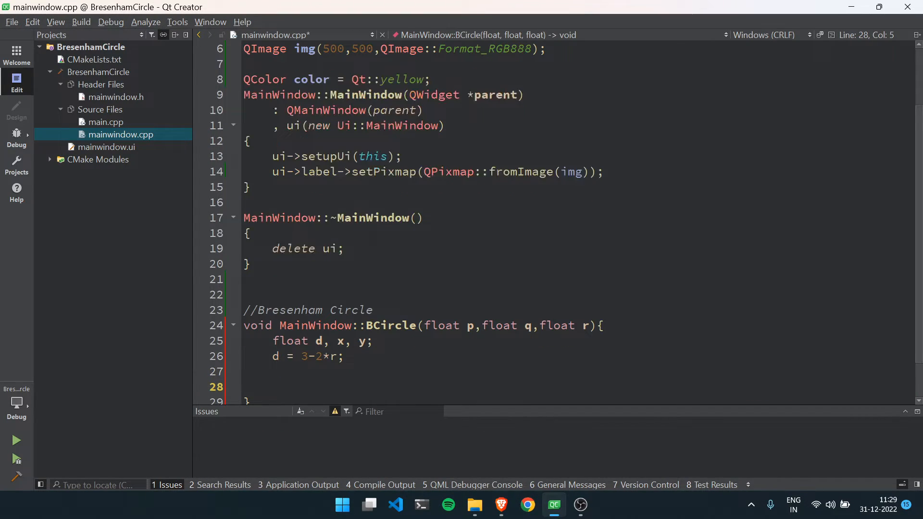
pyautogui.write('x = 0;')
pyautogui.press('Return')
pyautogui.write('y = r;')
pyautogui.press('Return')
pyautogui.press('Return')
pyautogui.write('while(x')
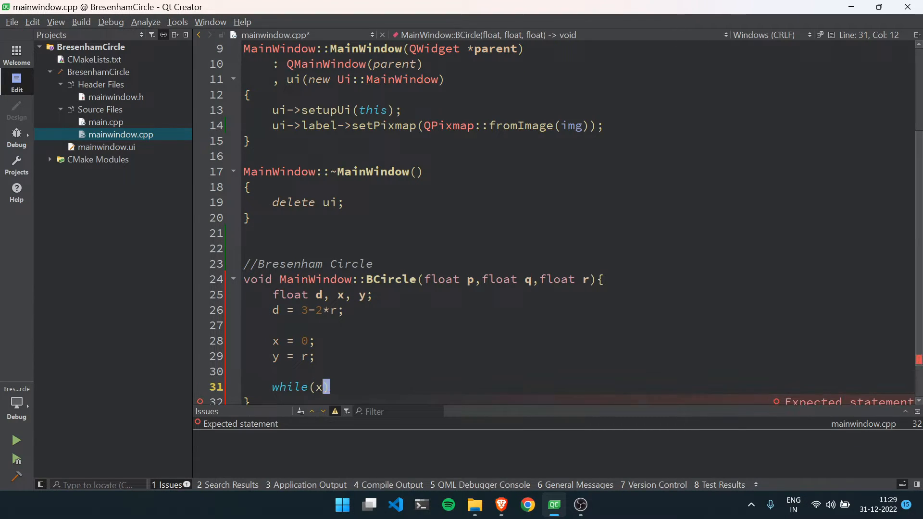
pyautogui.write('<y')
# Start a while(x<y) loop and plot the first pixel with img.setPixel in red via qRgb.
pyautogui.press('Right')
pyautogui.write('{')
pyautogui.press('Return')
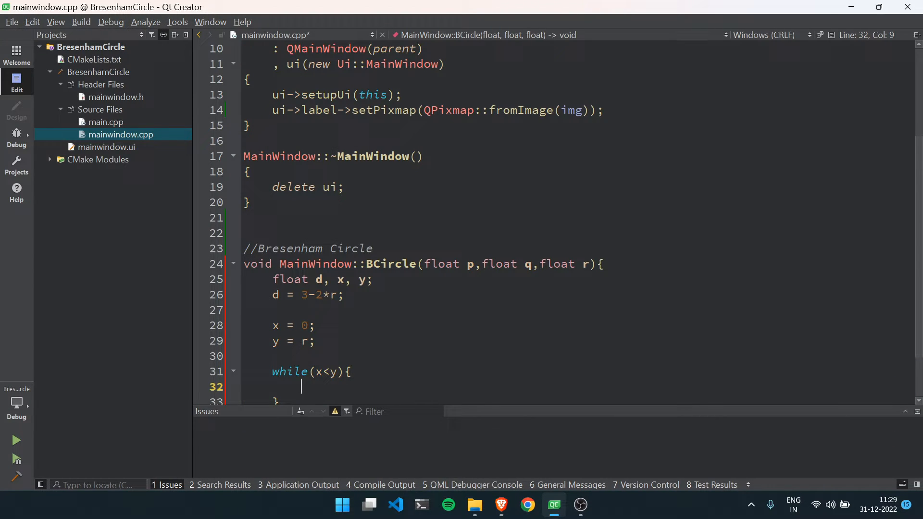
pyautogui.write('img.setPix')
pyautogui.press('Return')
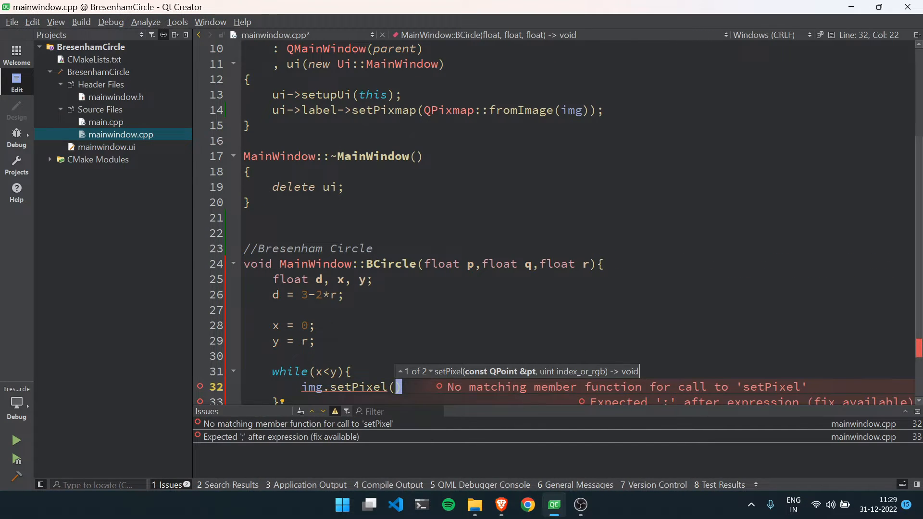
pyautogui.write('x+p,y+q,')
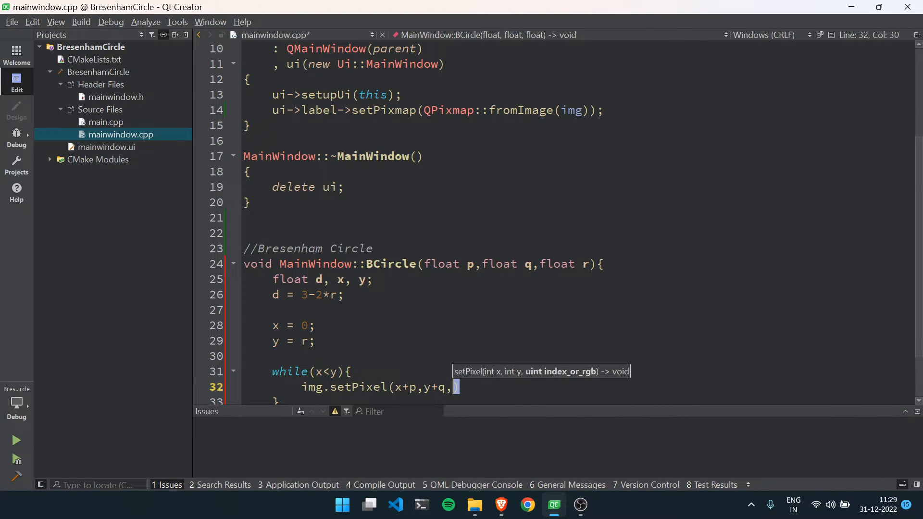
pyautogui.write('r')
pyautogui.press('BackSpace')
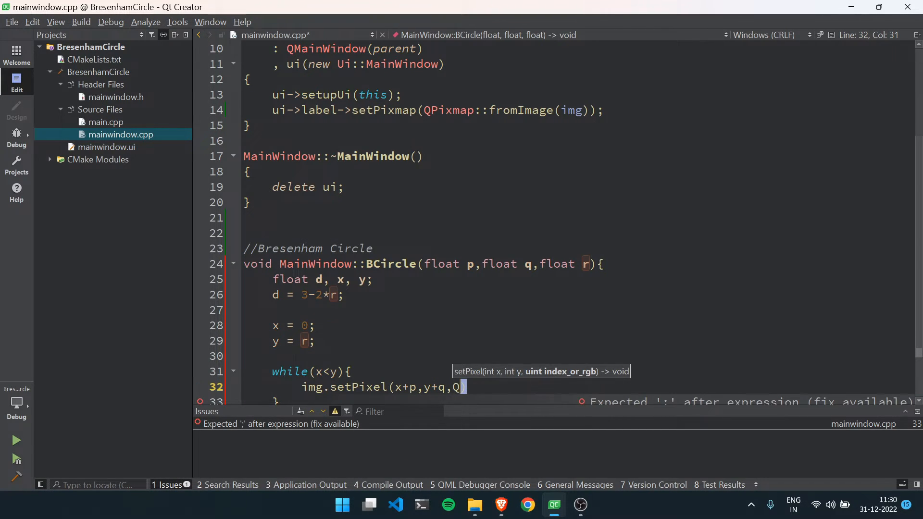
pyautogui.write('qRG')
pyautogui.press('BackSpace')
pyautogui.write('gb(25')
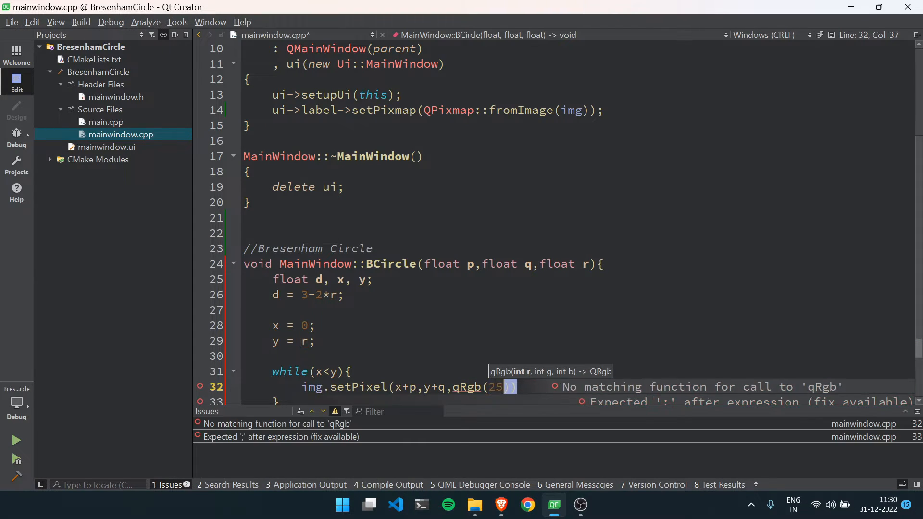
pyautogui.write('5,0,')
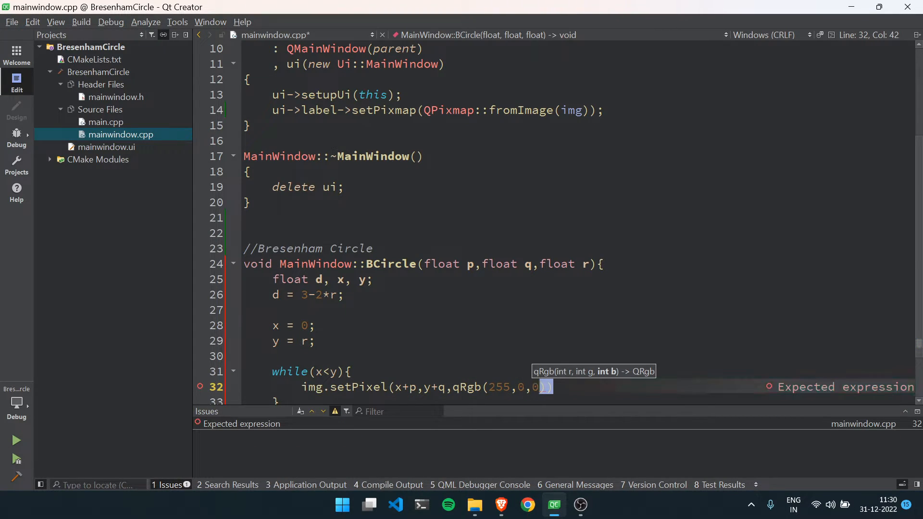
pyautogui.write('0')
pyautogui.press('Right')
pyautogui.press('Right')
pyautogui.press('Return')
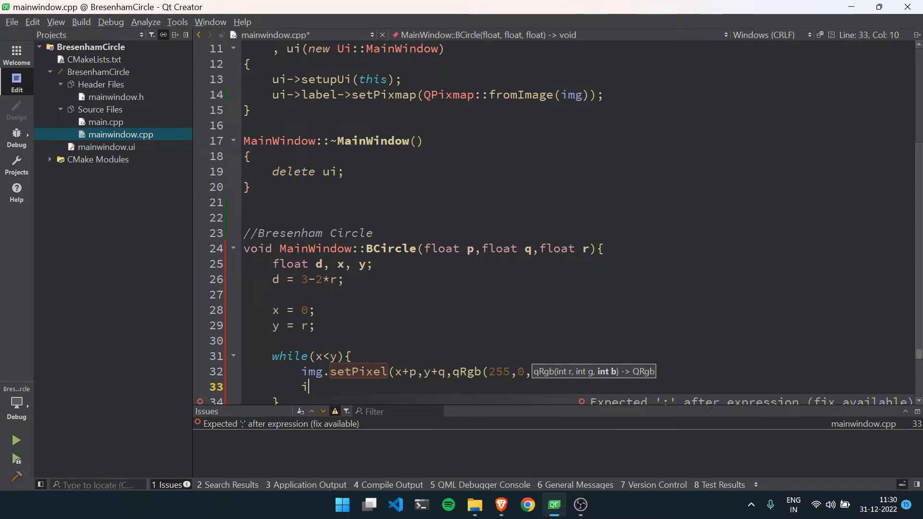
pyautogui.write('ing,setPix')
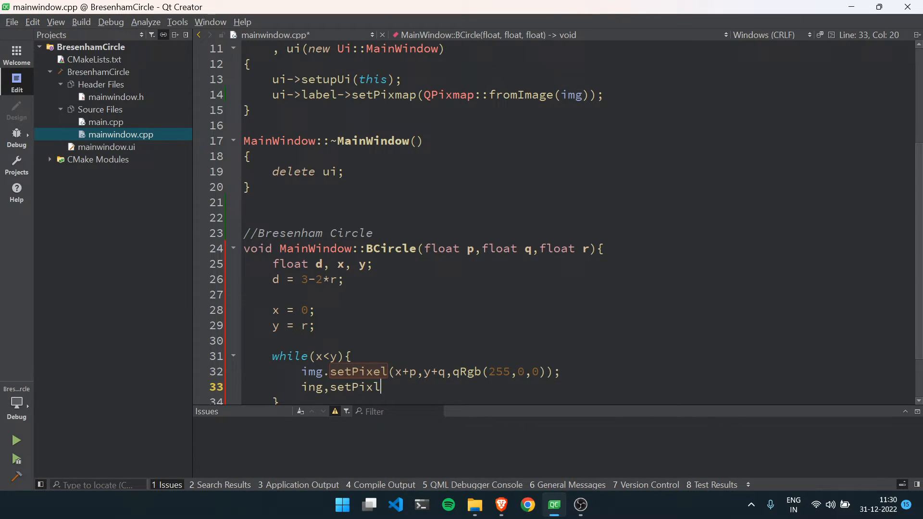
pyautogui.write('el(')
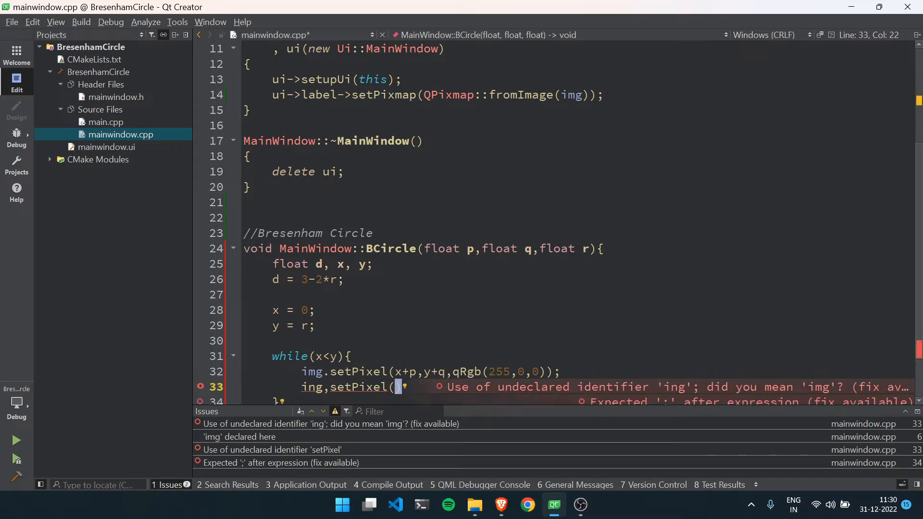
pyautogui.write('y+p,')
pyautogui.write('x+q')
pyautogui.write(',')
pyautogui.write('qRg')
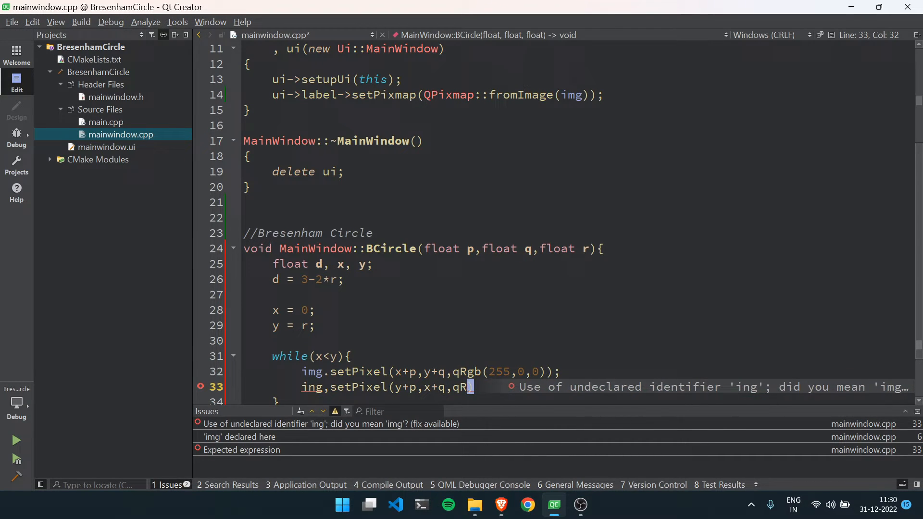
pyautogui.write('b(')
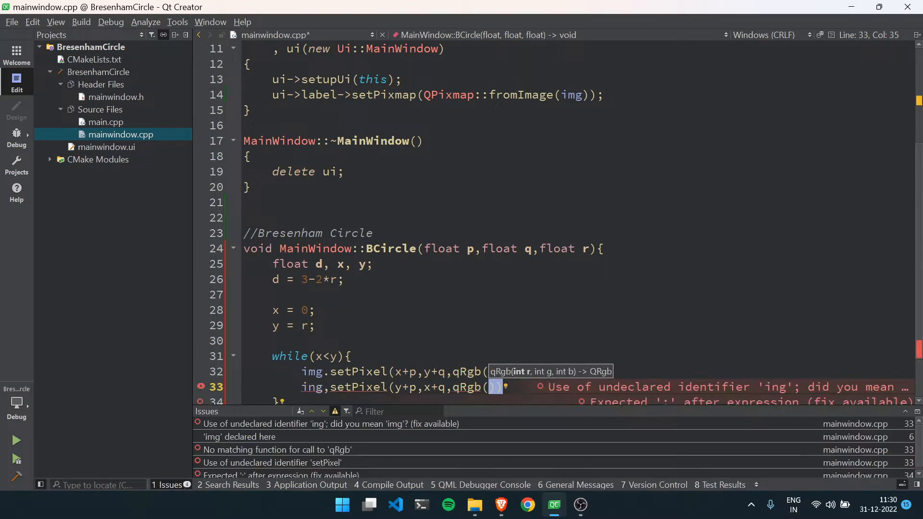
pyautogui.write(',')
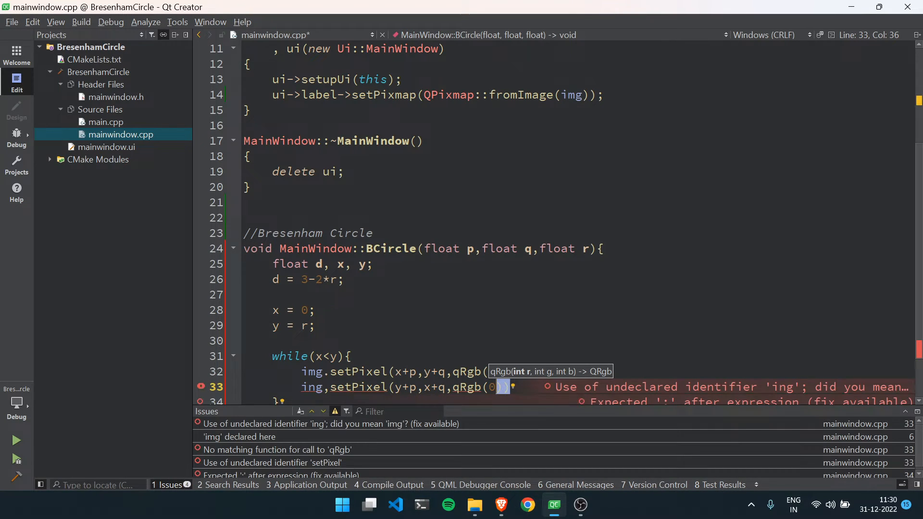
pyautogui.write('255,0')
# Add the green setPixel line and correct the misspelled img.
pyautogui.press('End')
pyautogui.press('Return')
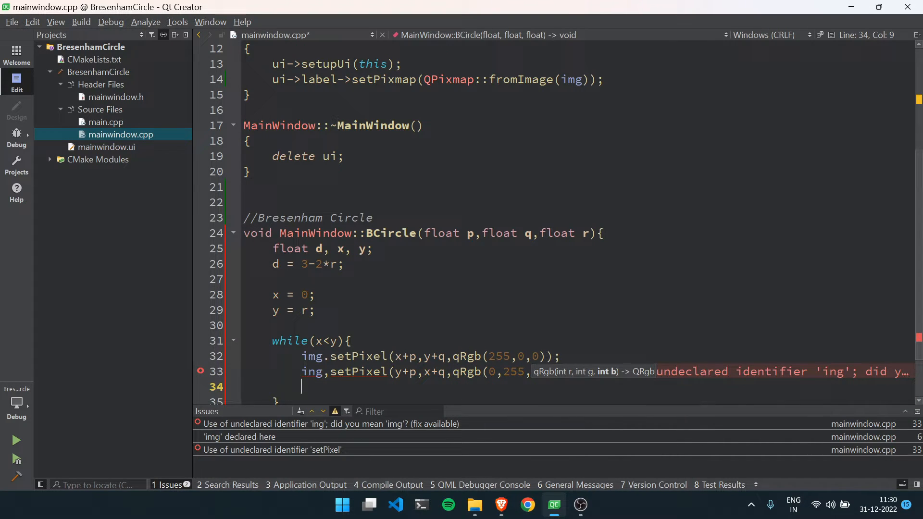
pyautogui.click(323, 371)
pyautogui.press('BackSpace')
pyautogui.press('BackSpace')
pyautogui.press('BackSpace')
pyautogui.write('mg.')
pyautogui.press('Escape')
pyautogui.press('End')
pyautogui.press('Down')
pyautogui.press('Return')
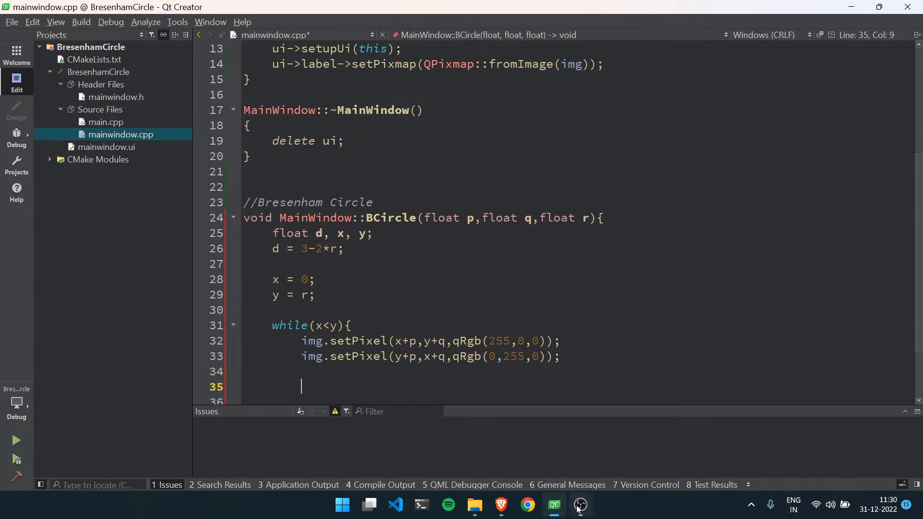
pyautogui.hotkey('ctrl', 'l')
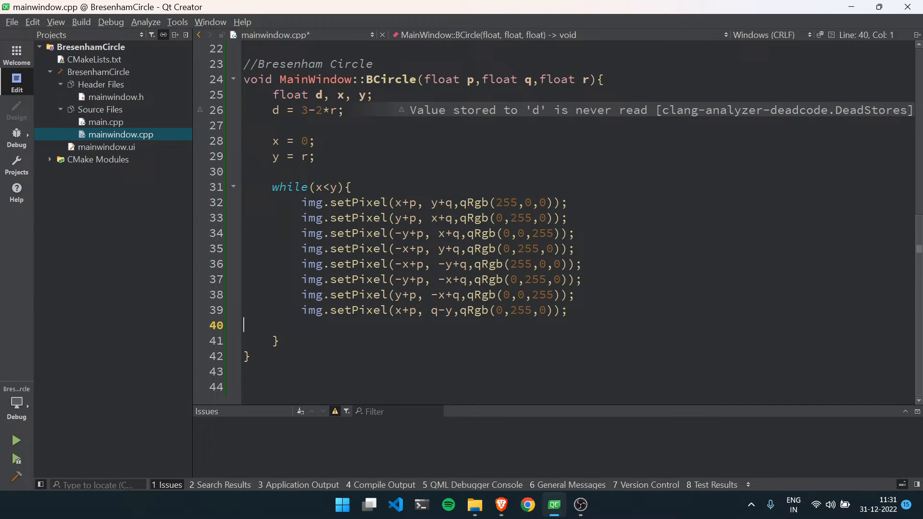
pyautogui.moveTo(302, 203); pyautogui.dragTo(568, 218)
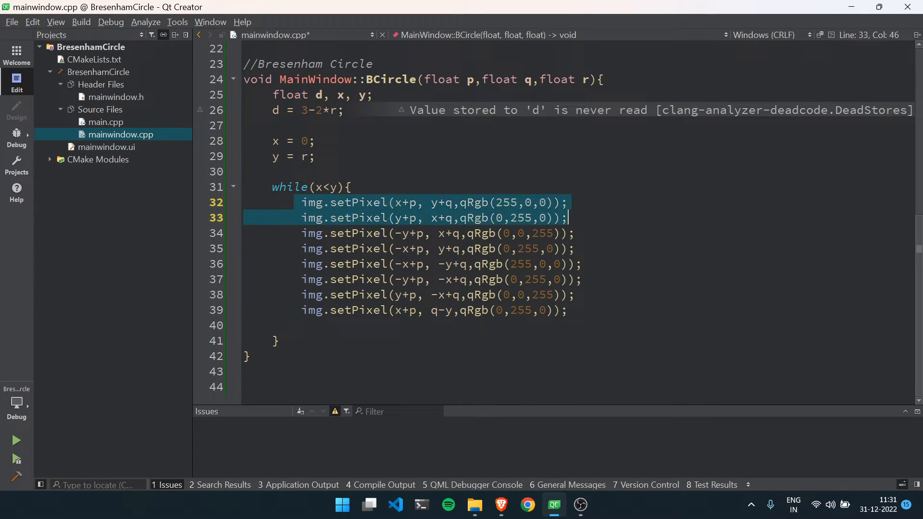
pyautogui.click(584, 279)
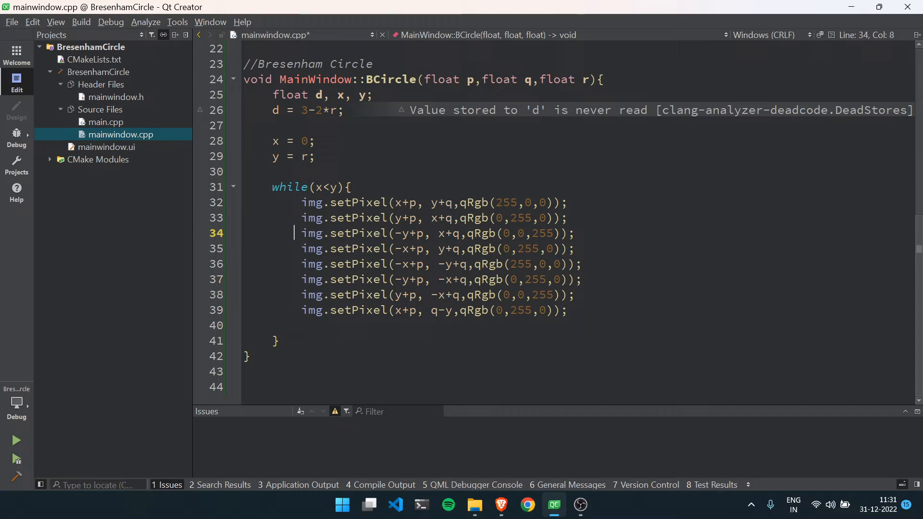
pyautogui.click(296, 264)
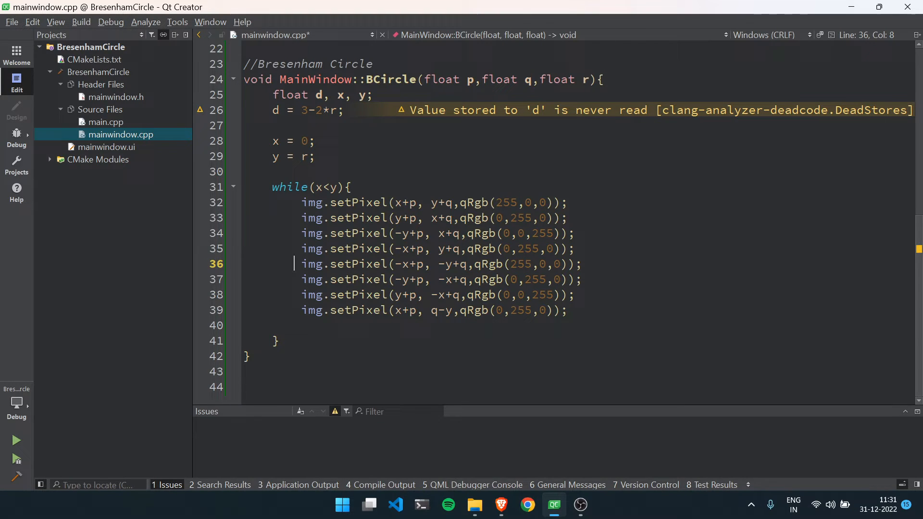
pyautogui.press('Down')
pyautogui.press('Down')
pyautogui.press('Down')
# Add the if(d<0) branch that adds 4x+6 to d and increments x.
pyautogui.press('Return')
pyautogui.write('if(d')
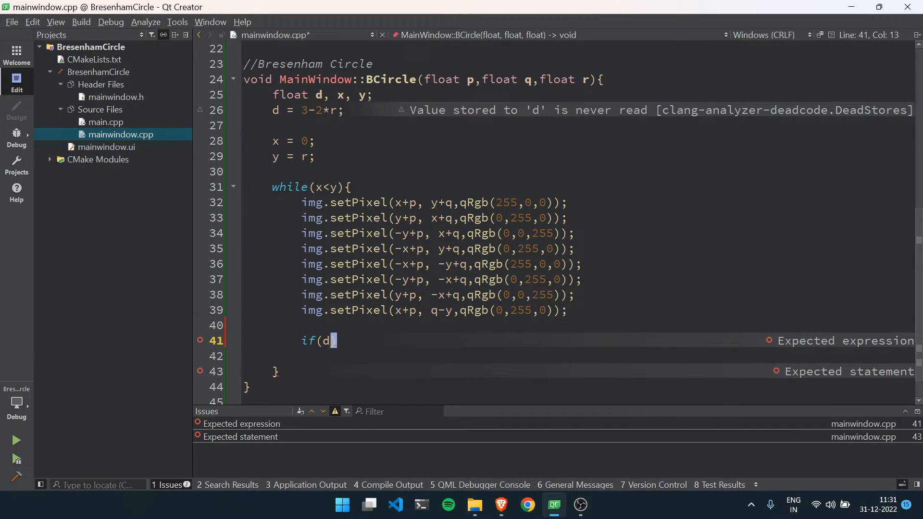
pyautogui.write('<0')
pyautogui.write('){')
pyautogui.press('Return')
pyautogui.write('d = d+4*x+6;')
pyautogui.press('Return')
pyautogui.write('x = x+1;')
pyautogui.press('Down')
pyautogui.write('else{')
# Add the else branch that adds 4(x-y)+10 to d, increments x and decrements y.
pyautogui.press('Return')
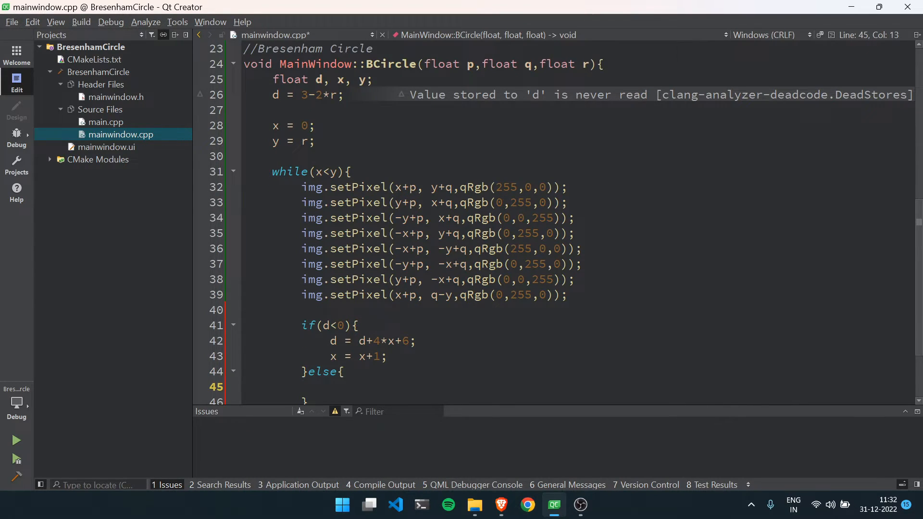
pyautogui.write('d = d+4*(x')
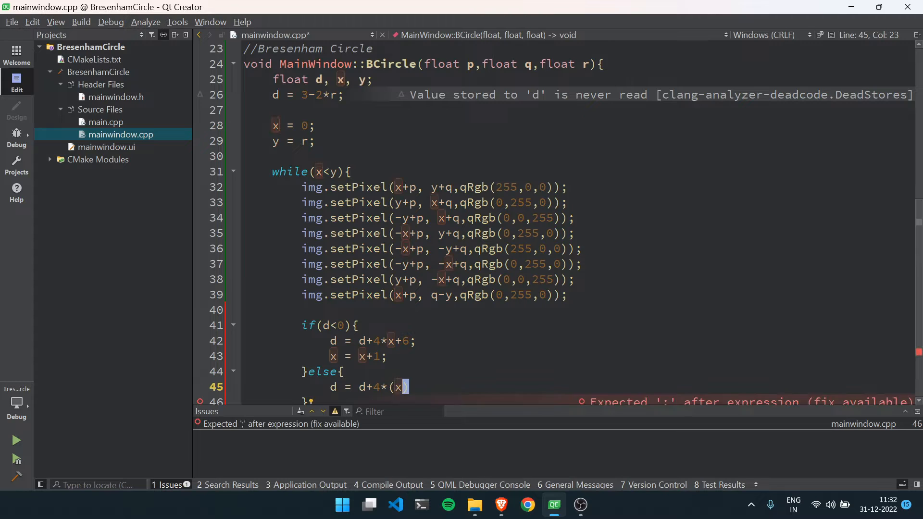
pyautogui.write('-y)+10;')
pyautogui.press('Down')
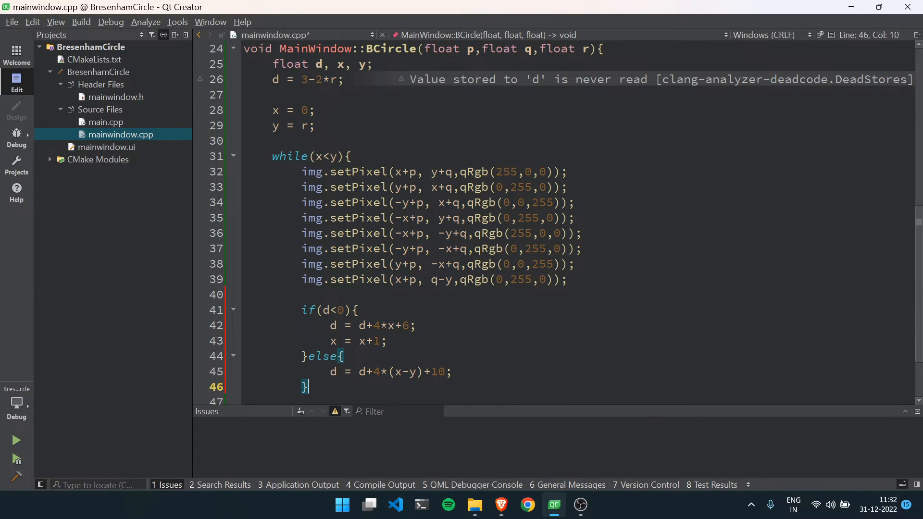
pyautogui.press('Left')
pyautogui.press('Return')
pyautogui.write('x = ')
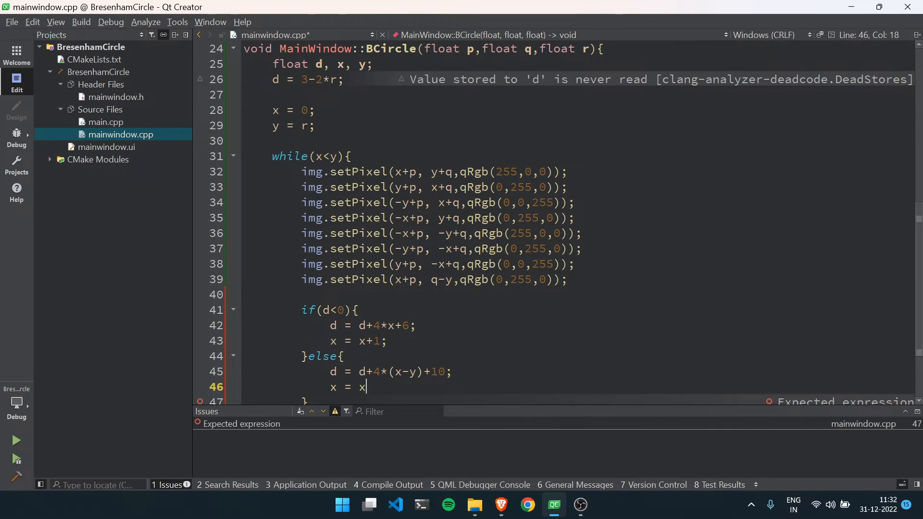
pyautogui.write('x+1;')
pyautogui.press('Return')
pyautogui.write('y ')
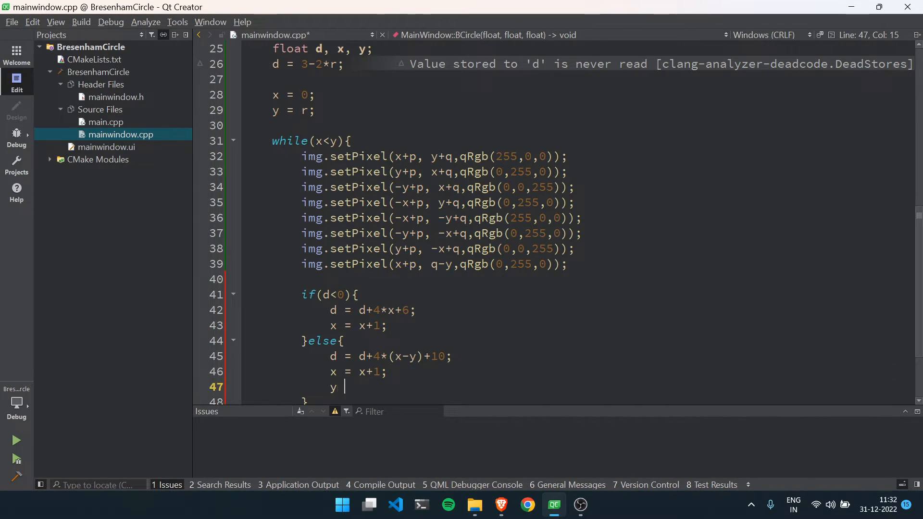
pyautogui.write('= y1')
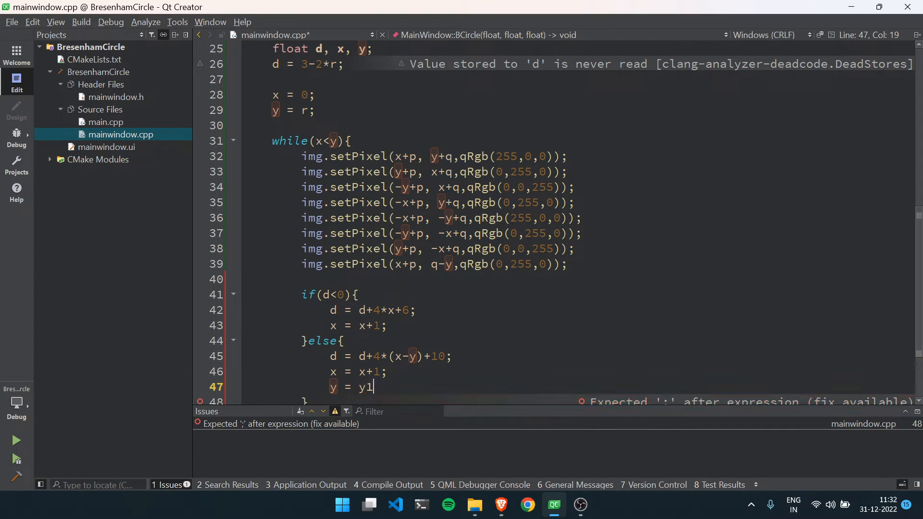
pyautogui.press('BackSpace')
pyautogui.write('-1;')
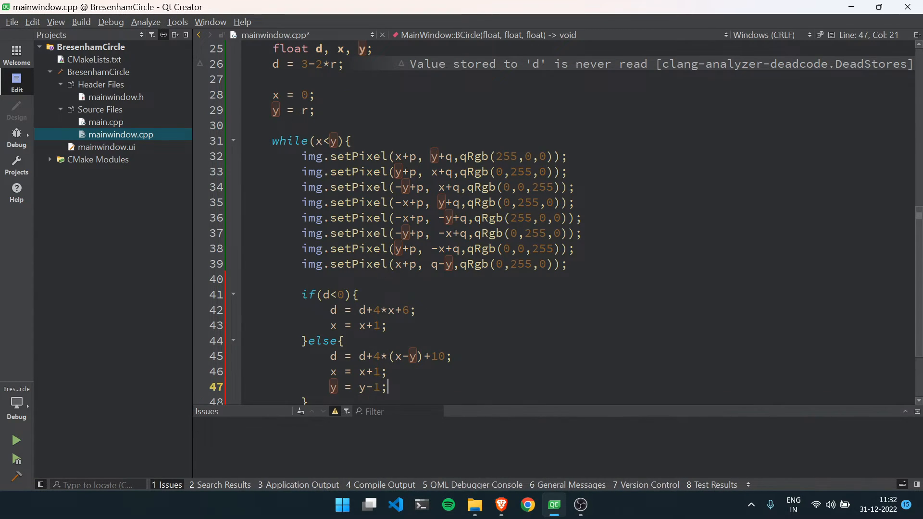
pyautogui.press('Down')
pyautogui.press('Down')
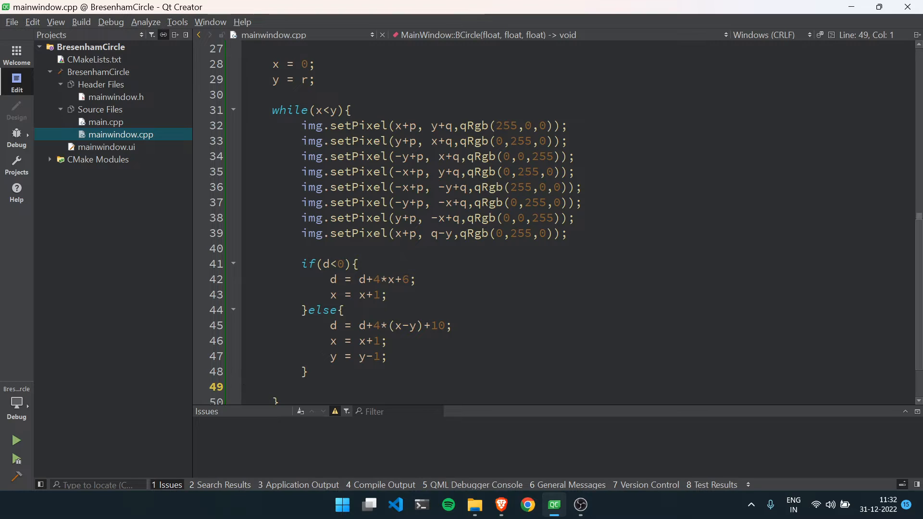
# Highlight the x and d updates in both branches to review the decision step.
pyautogui.moveTo(325, 294); pyautogui.dragTo(388, 294)
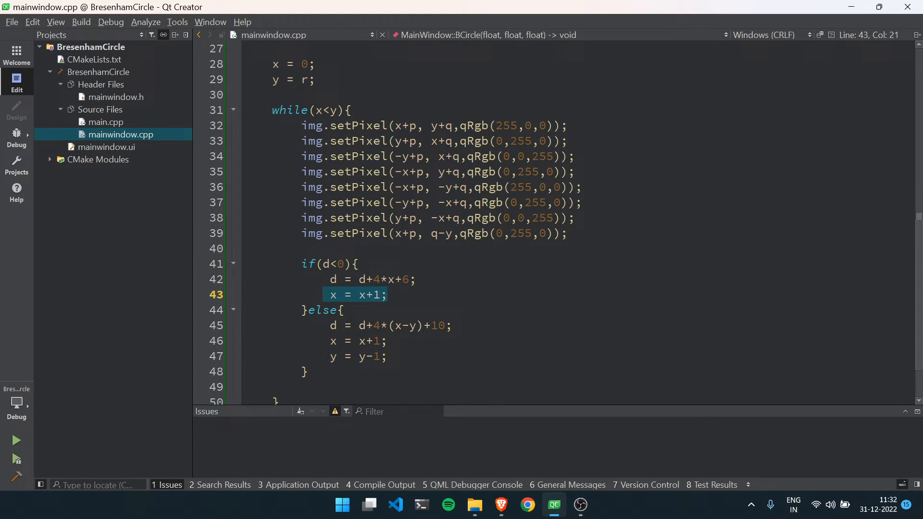
pyautogui.moveTo(330, 324); pyautogui.dragTo(388, 341)
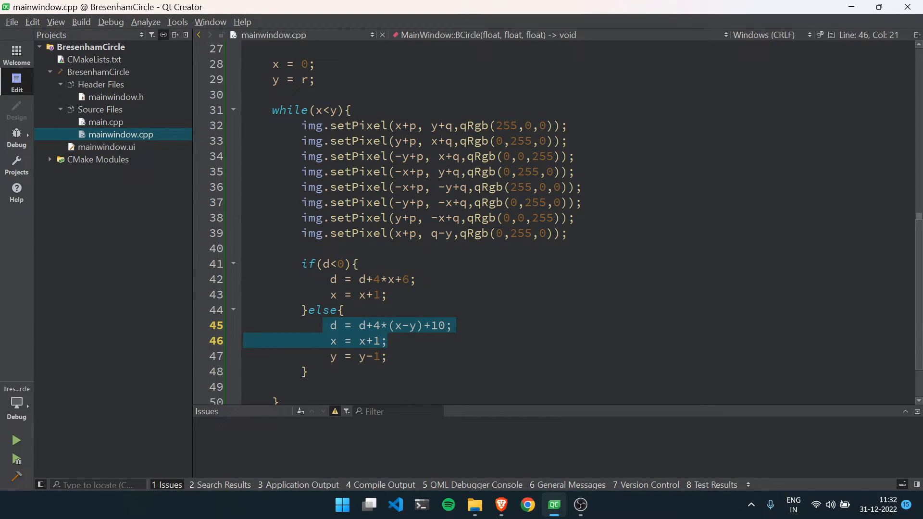
pyautogui.click(414, 325)
pyautogui.click(359, 340)
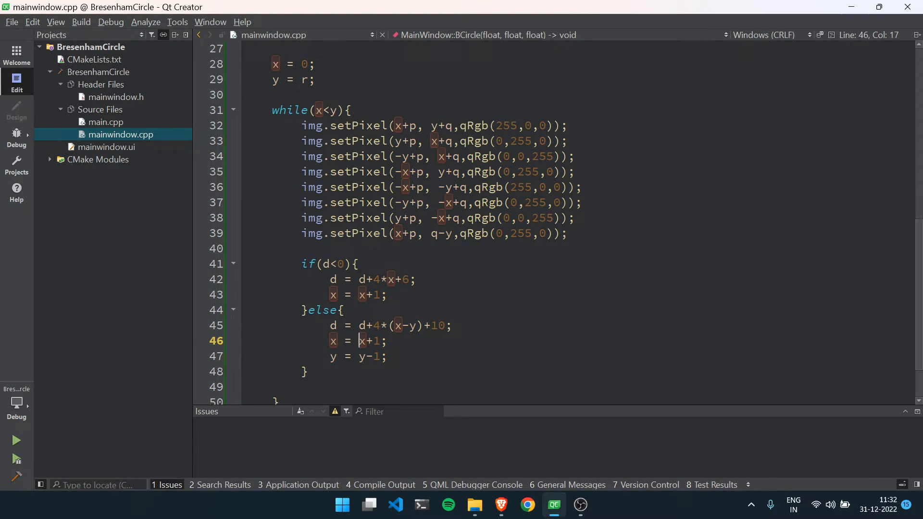
pyautogui.press('Down')
pyautogui.press('Down')
pyautogui.scroll(-1, 461, 216)
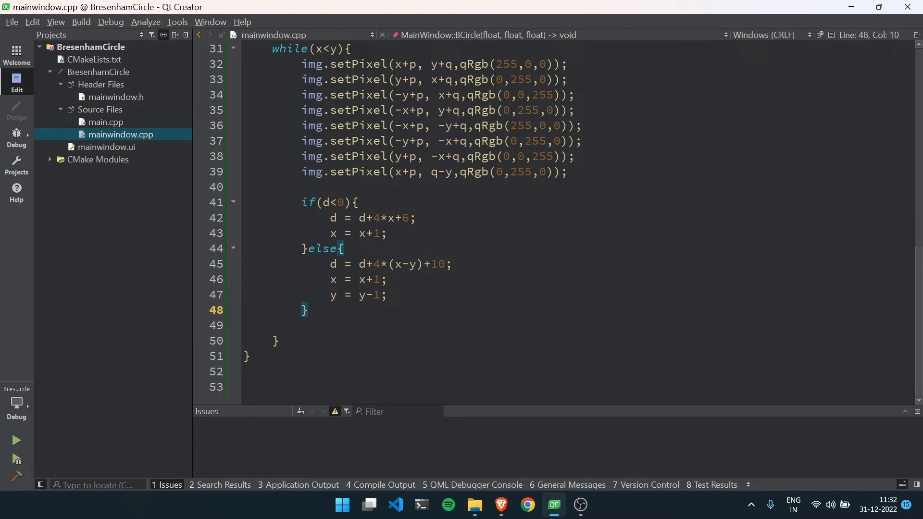
# After the loop set the label's pixmap with QPixmap::fromImage(img) and save the file.
pyautogui.press('Return')
pyautogui.press('Return')
pyautogui.press('Return')
pyautogui.write('ui-')
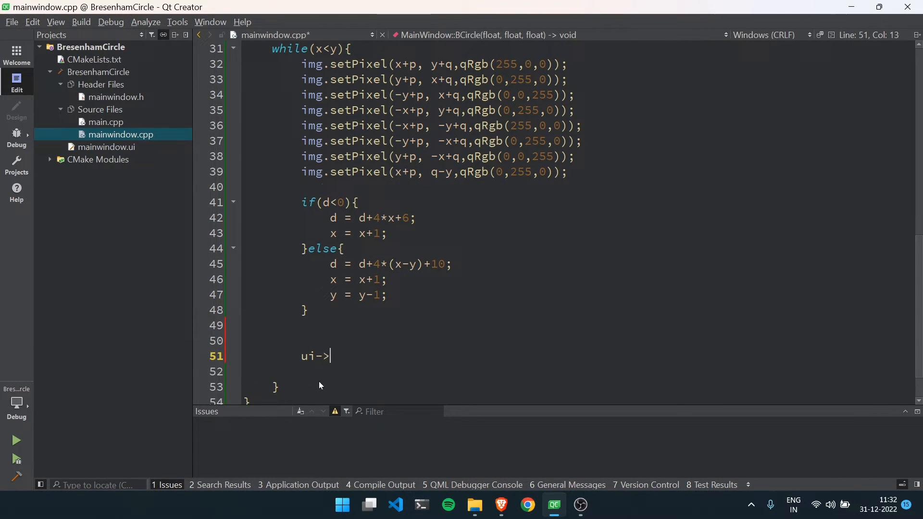
pyautogui.write('>label')
pyautogui.press('Escape')
pyautogui.write('->setPixmap(QPixmap::fromImage(img));')
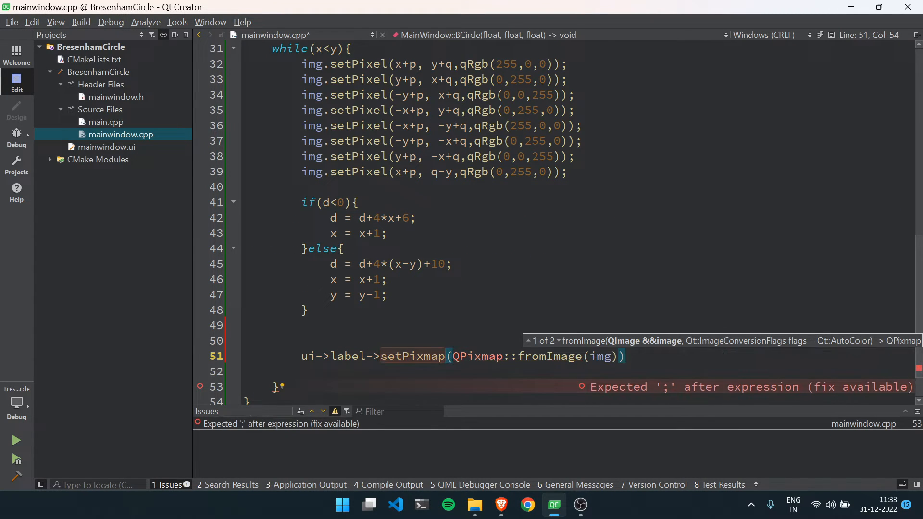
pyautogui.hotkey('ctrl', 's')
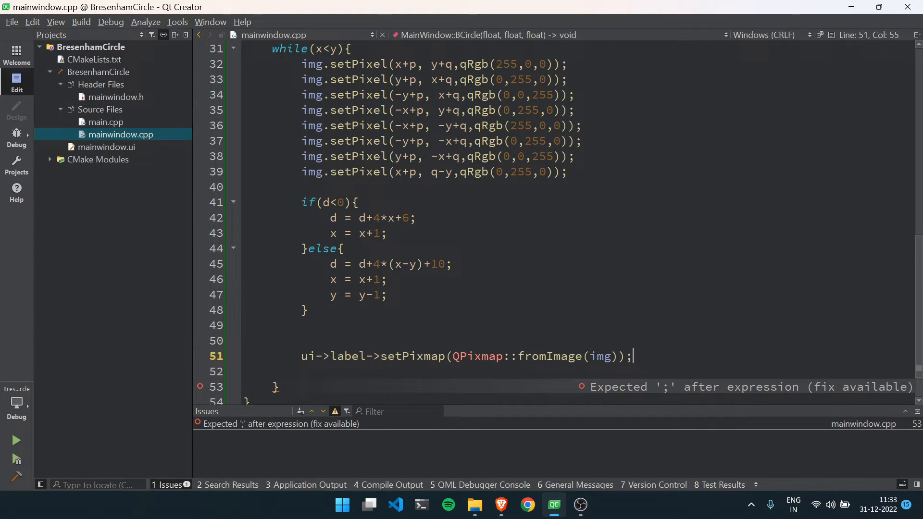
pyautogui.scroll(-1, 505, 217)
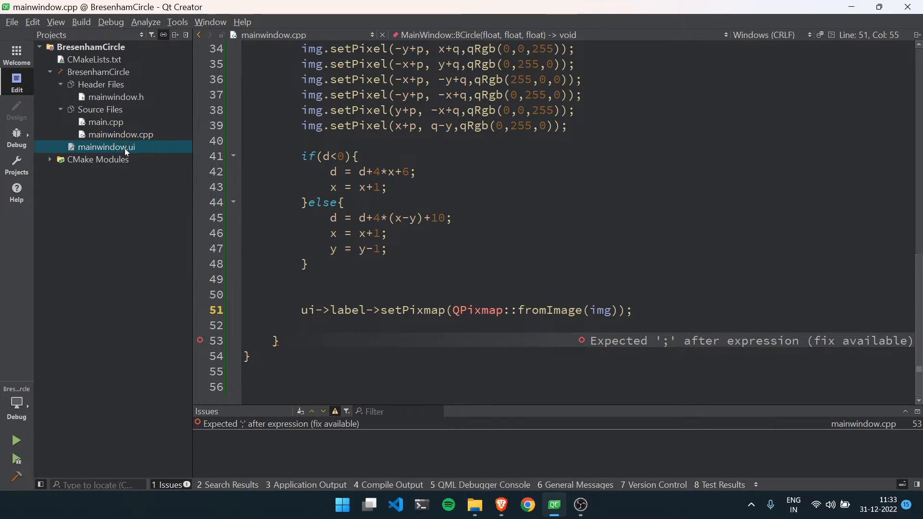
# Create a clicked() slot for the Draw Circle button from the form designer.
pyautogui.doubleClick(106, 147)
pyautogui.rightClick(369, 160)
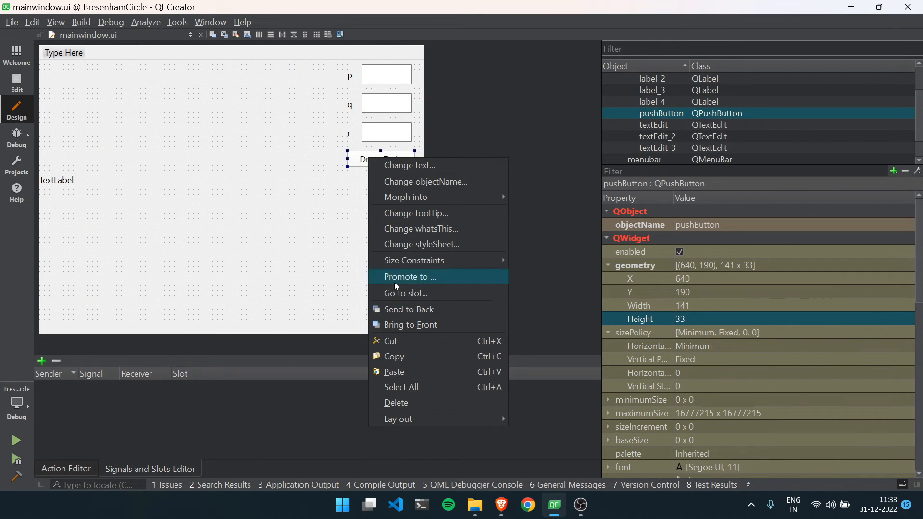
pyautogui.click(433, 292)
pyautogui.click(479, 359)
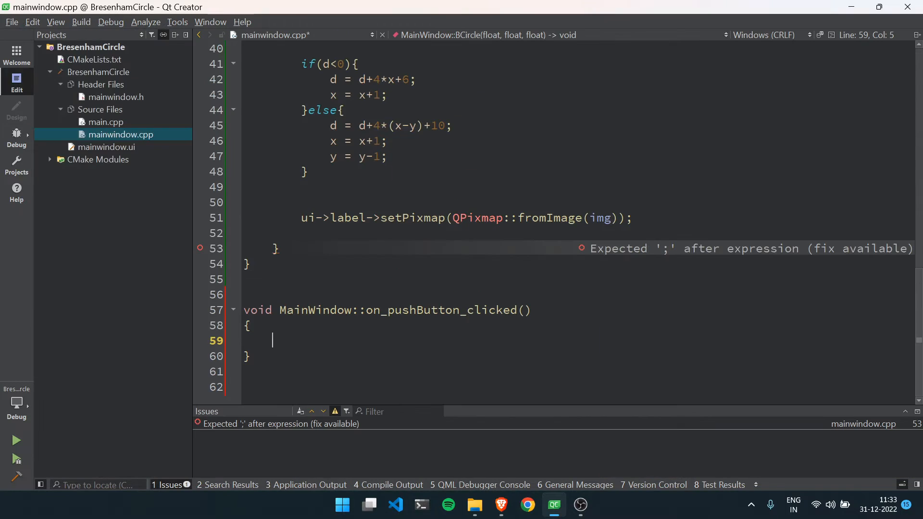
pyautogui.write('float')
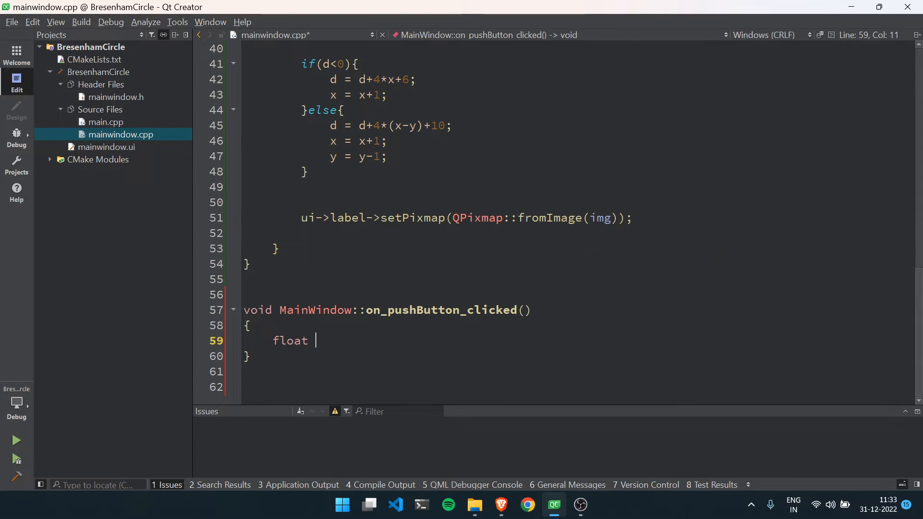
pyautogui.write(' p = u')
# Read p from the first text field with toPlainText().toFloat(), fixing typos.
pyautogui.press('BackSpace')
pyautogui.write('ui->textEdit-')
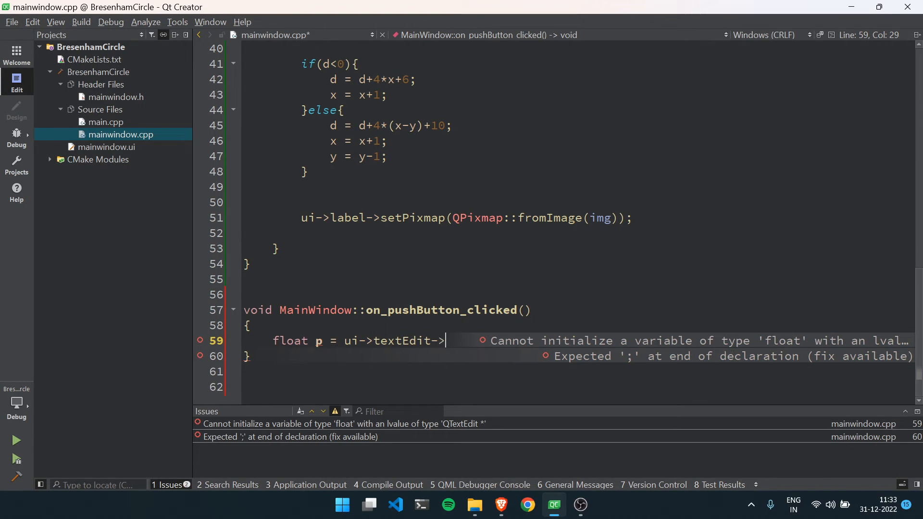
pyautogui.write('>ToPP')
pyautogui.press('BackSpace')
pyautogui.press('BackSpace')
pyautogui.press('BackSpace')
pyautogui.write('toPlain')
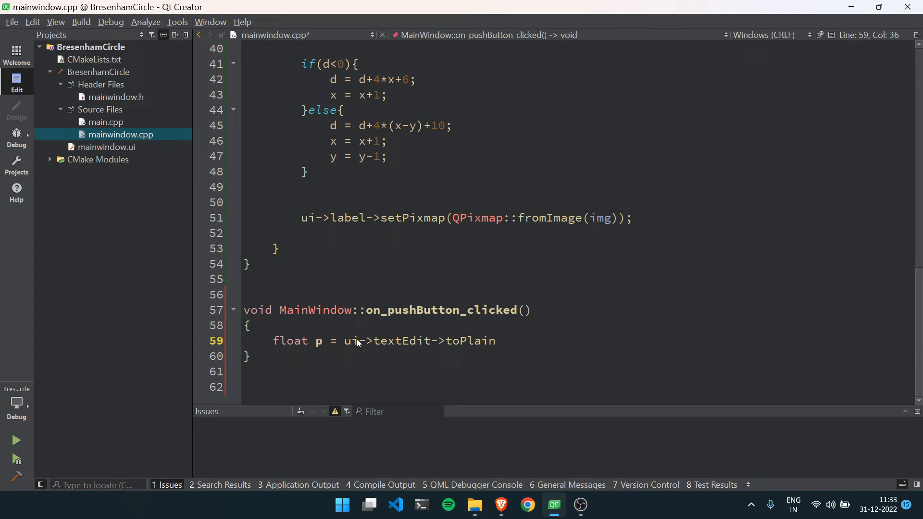
pyautogui.write('Text().to')
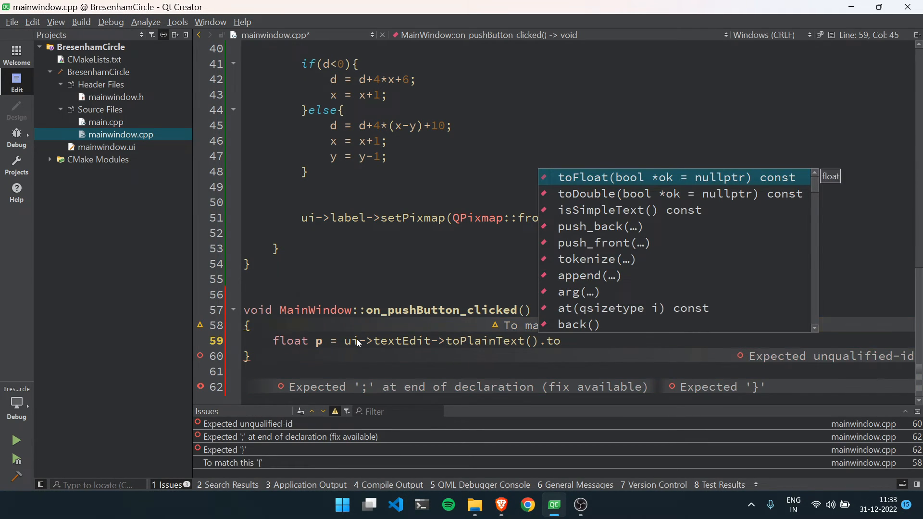
pyautogui.write('Flot')
pyautogui.press('Return')
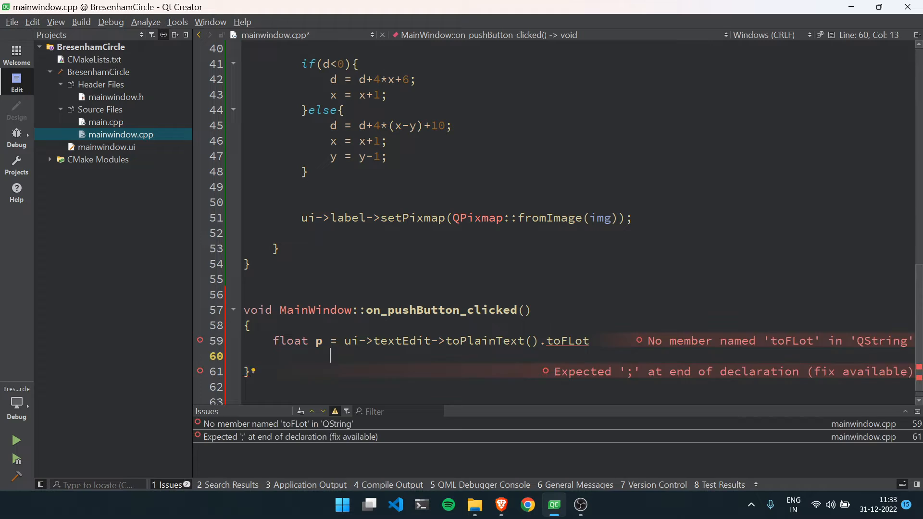
pyautogui.press('BackSpace')
pyautogui.press('BackSpace')
pyautogui.press('BackSpace')
pyautogui.write('oat();')
# Read q from textEdit_2 with toPlainText().toFloat().
pyautogui.press('Return')
pyautogui.write('loat')
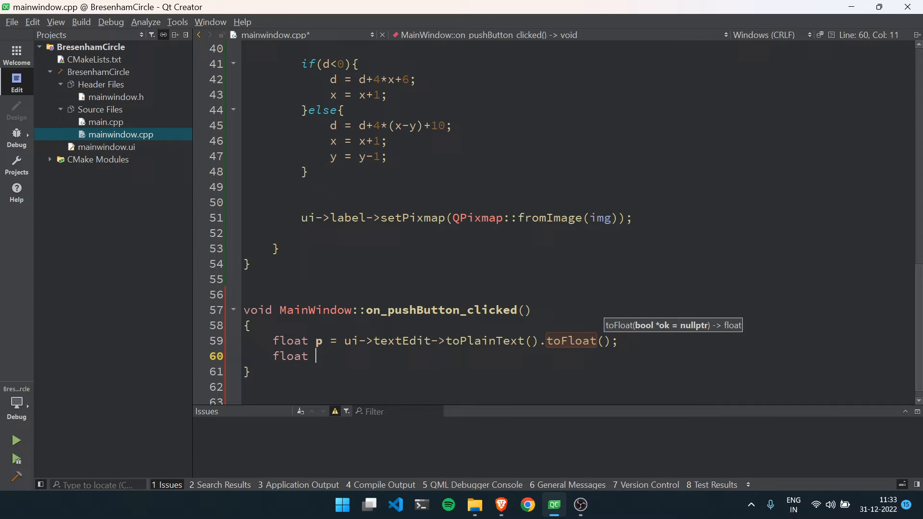
pyautogui.write(' q = ui-')
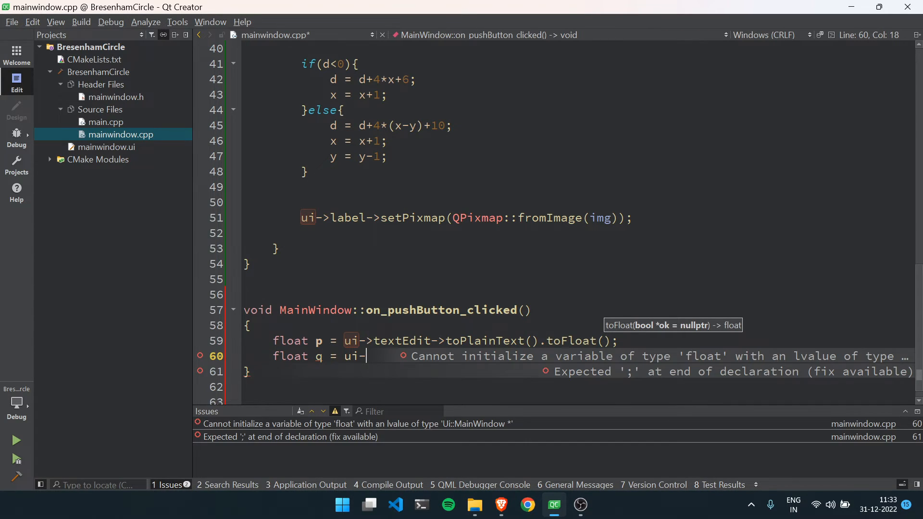
pyautogui.write('>textEd')
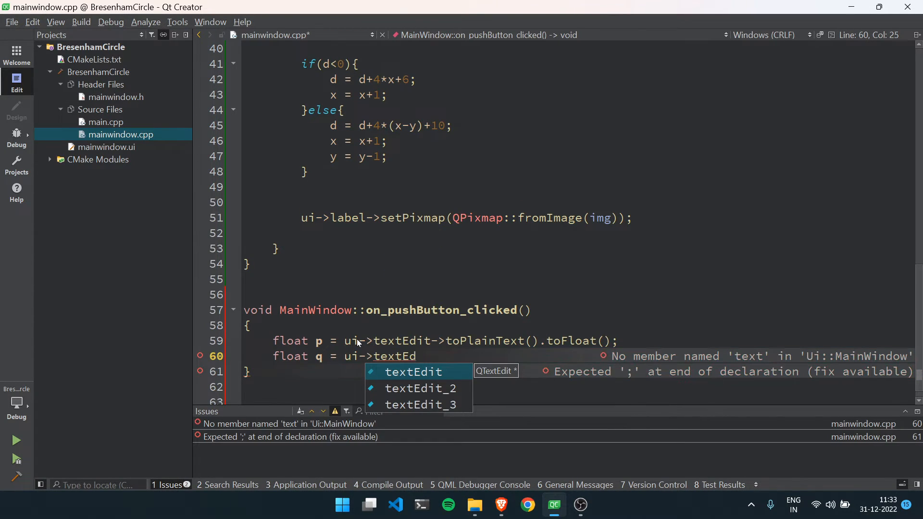
pyautogui.write('it_2->')
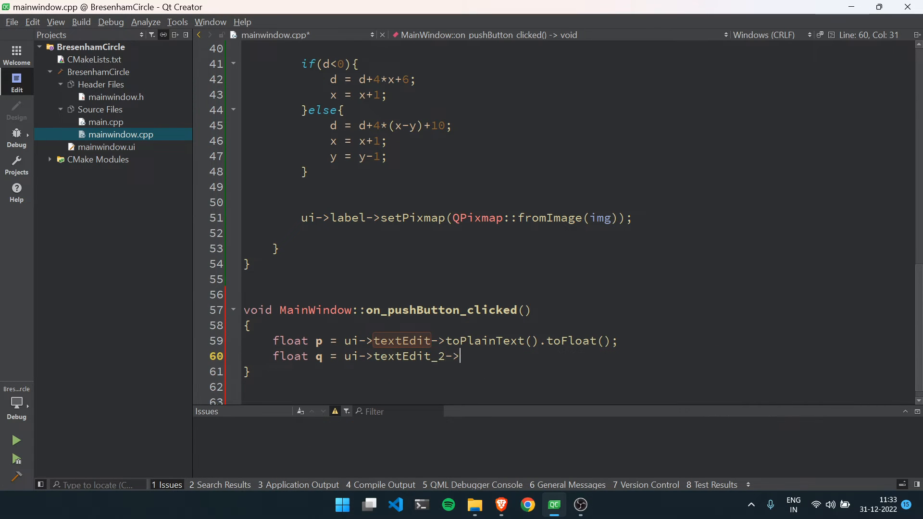
pyautogui.write('toPla')
pyautogui.press('Return')
pyautogui.write('.to')
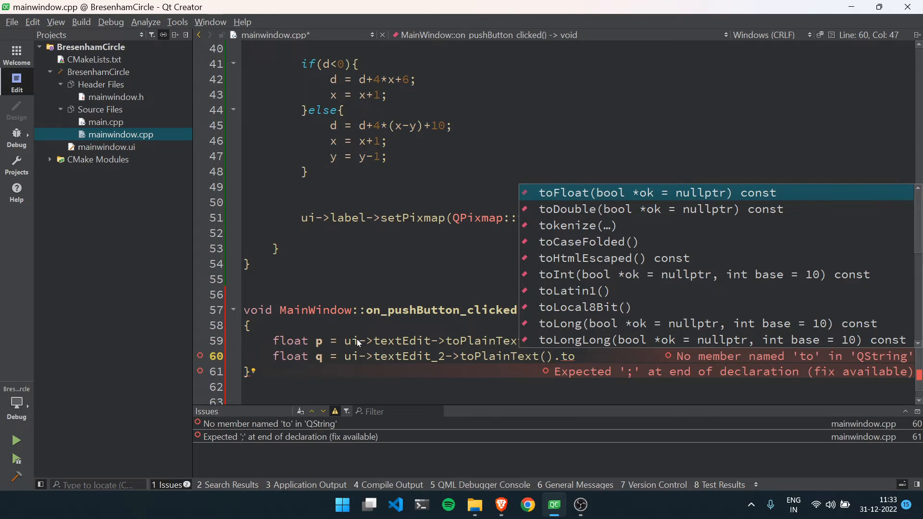
pyautogui.write('float')
pyautogui.press('Return')
pyautogui.write(';')
pyautogui.press('Return')
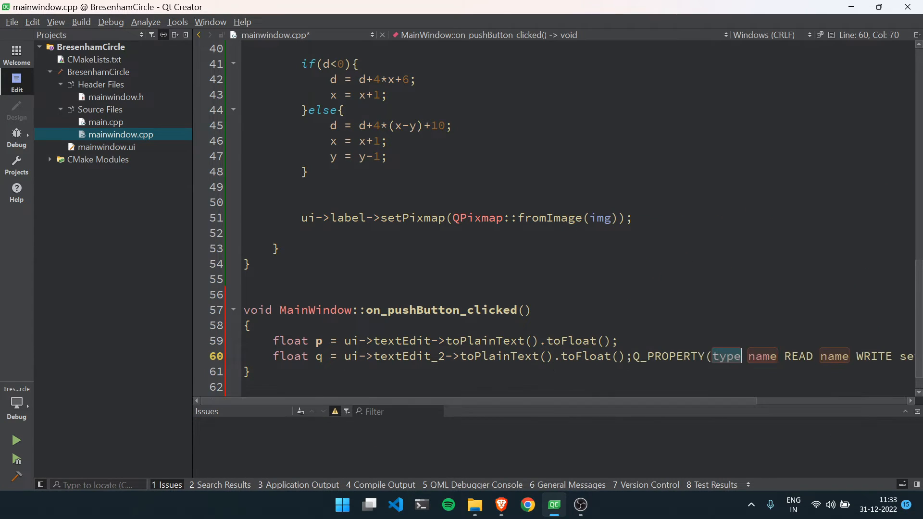
pyautogui.hotkey('ctrl', 'z')
# Read r from textEdit_3 with toPlainText().toFloat(), correcting the toFloat spelling, ready for the BCircle call.
pyautogui.press('Return')
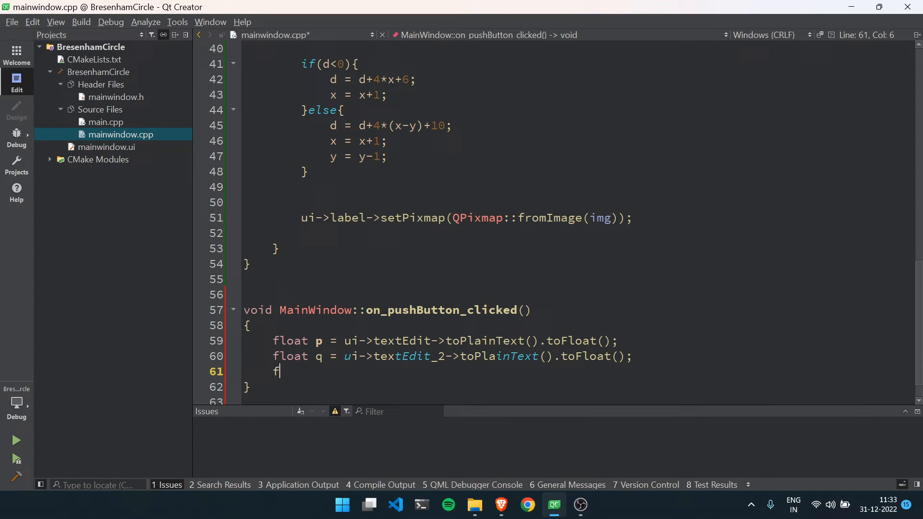
pyautogui.write('float r = ui')
pyautogui.write('->tet')
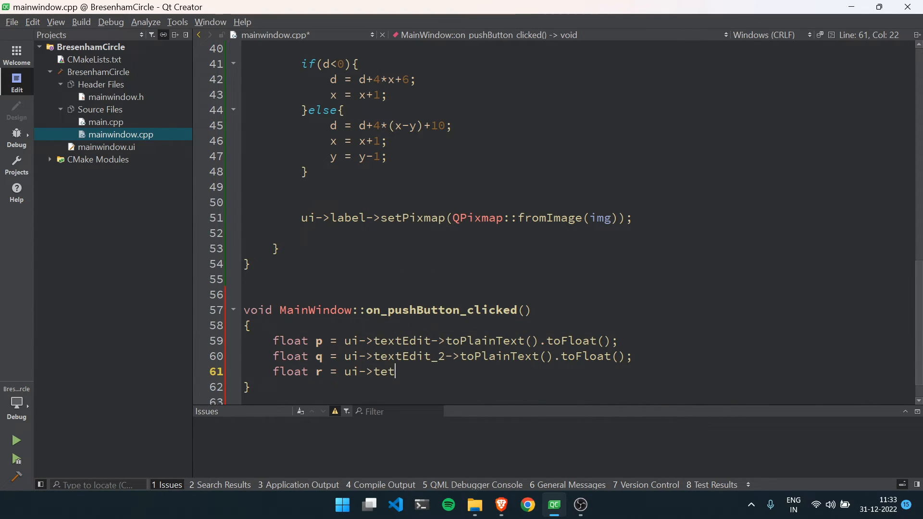
pyautogui.press('BackSpace')
pyautogui.write('xt')
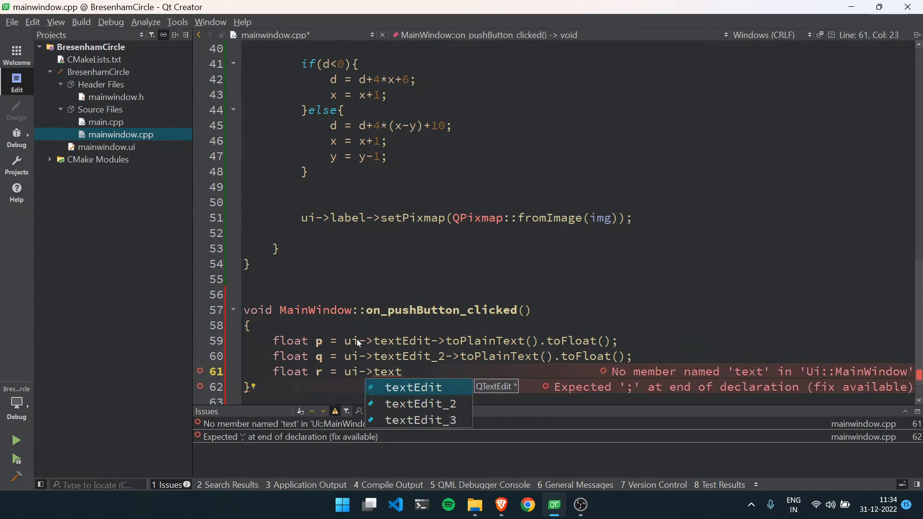
pyautogui.write('E')
pyautogui.press('Down')
pyautogui.press('Down')
pyautogui.press('Return')
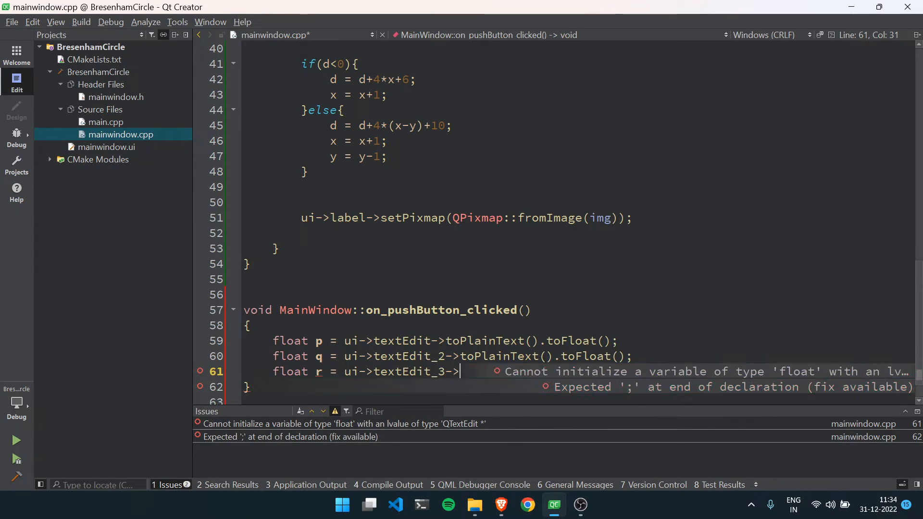
pyautogui.write('->toP')
pyautogui.press('Return')
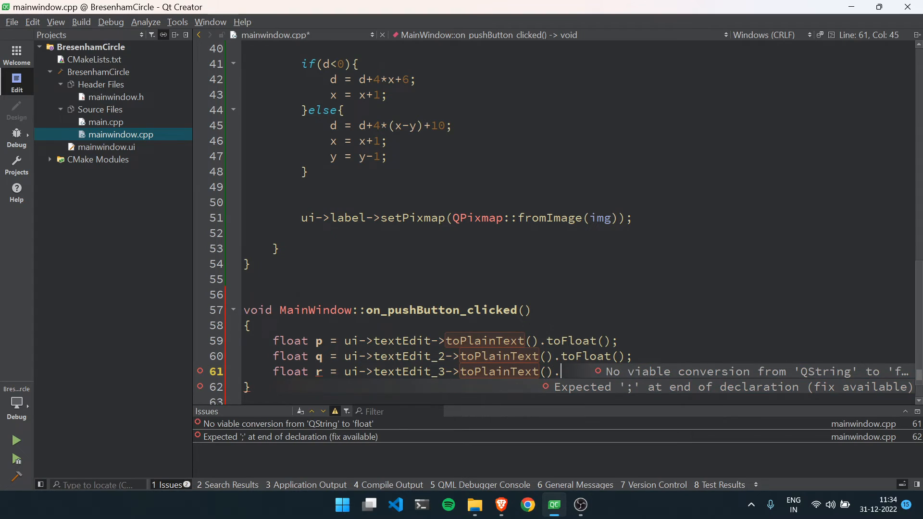
pyautogui.write('.toFLoat')
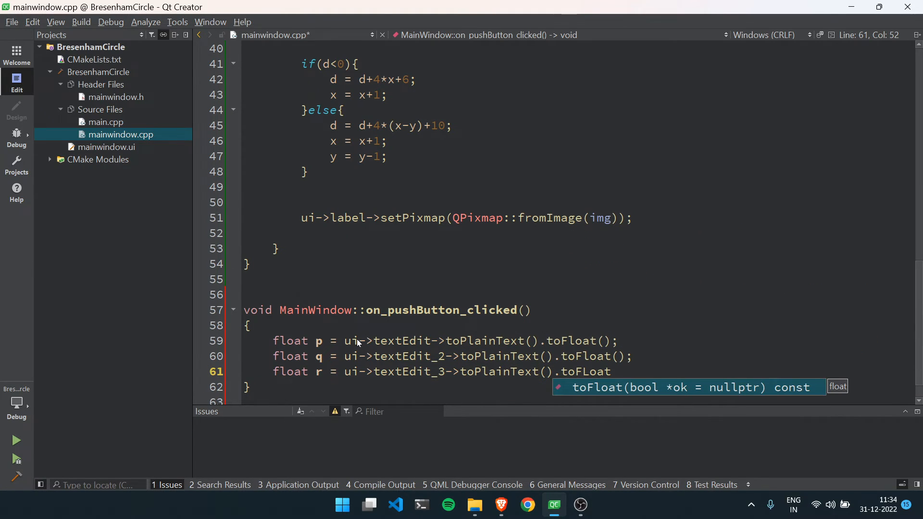
pyautogui.write('();')
pyautogui.hotkey('ctrl', 'space')
pyautogui.press('Escape')
pyautogui.press('Left')
pyautogui.press('Left')
pyautogui.press('Left')
pyautogui.press('BackSpace')
pyautogui.press('Left')
pyautogui.press('Left')
pyautogui.write('l')
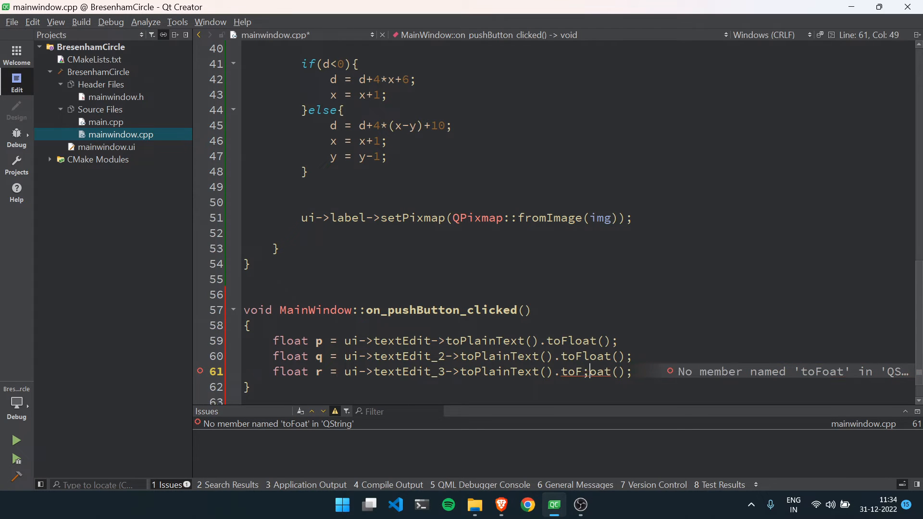
pyautogui.press('Right')
pyautogui.press('Right')
pyautogui.press('Right')
pyautogui.press('End')
pyautogui.press('Return')
pyautogui.press('Return')
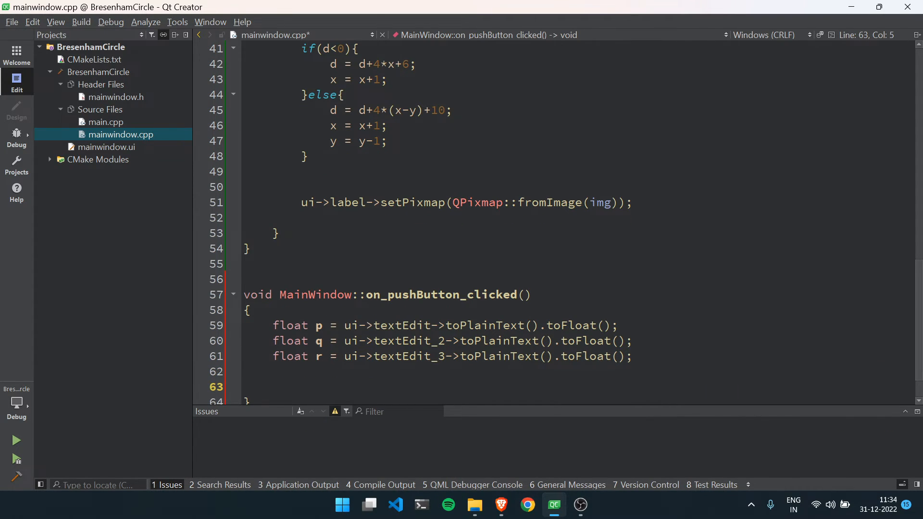
pyautogui.write('BCircle(p,q,r);')
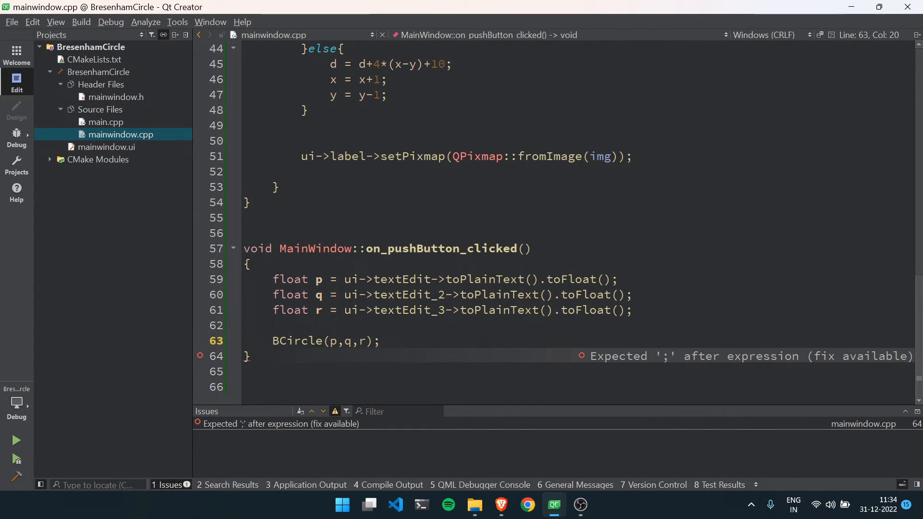
# Review the p, q, r variables in the handler and build and run the app.
pyautogui.click(316, 279)
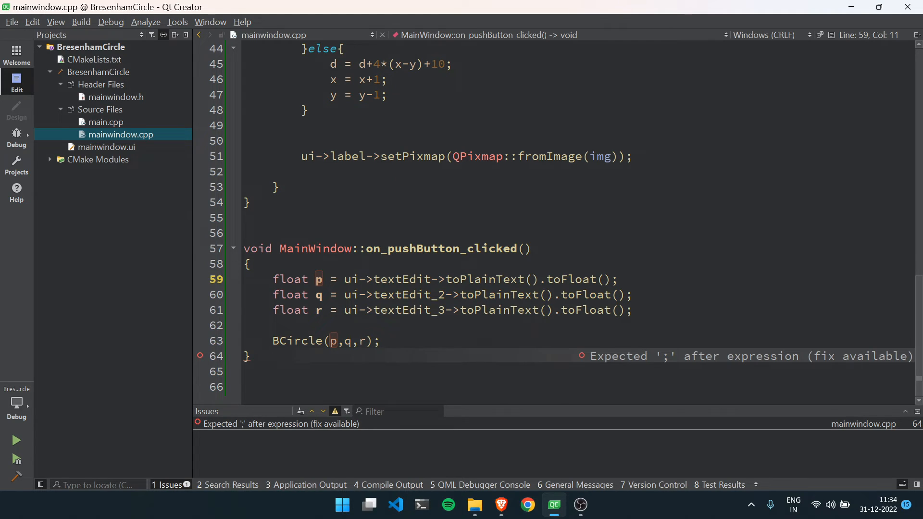
pyautogui.click(316, 295)
pyautogui.click(316, 309)
pyautogui.click(16, 439)
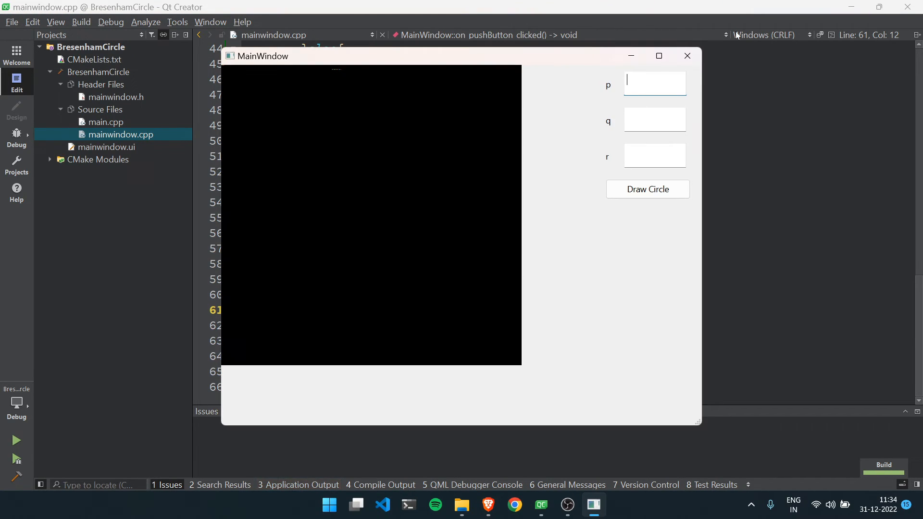
pyautogui.write('250')
# Enter p=250, q=250, r=200 and draw the multicoloured circle.
pyautogui.press('Tab')
pyautogui.click(640, 151)
pyautogui.click(648, 189)
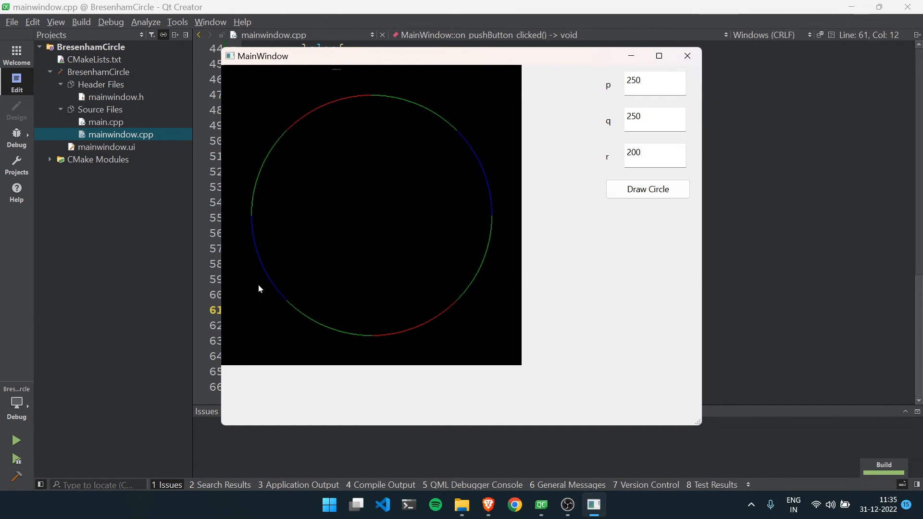
# Minimize the running app and add blank lines at the end of mainwindow.cpp.
pyautogui.click(630, 55)
pyautogui.click(432, 218)
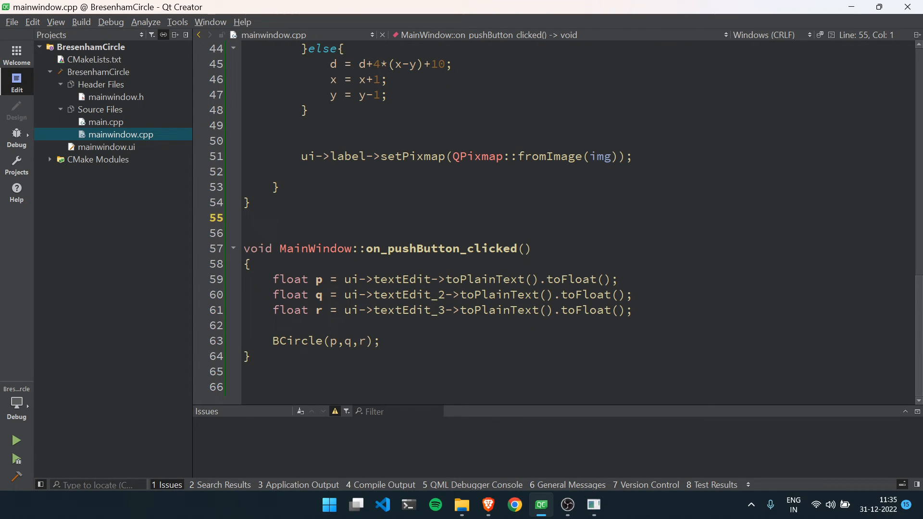
pyautogui.click(433, 386)
pyautogui.press('Return')
pyautogui.press('Return')
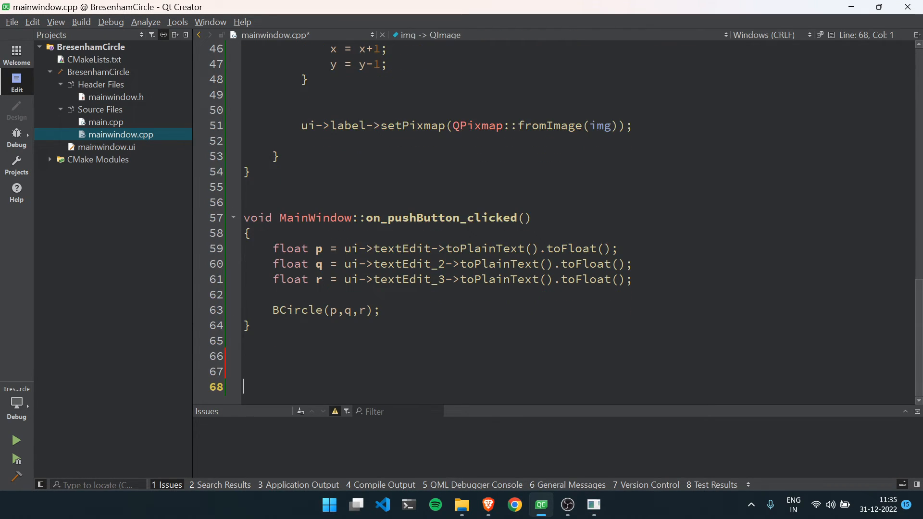
# Paste the saved delay() function from the clipboard history into the file.
pyautogui.press('super')
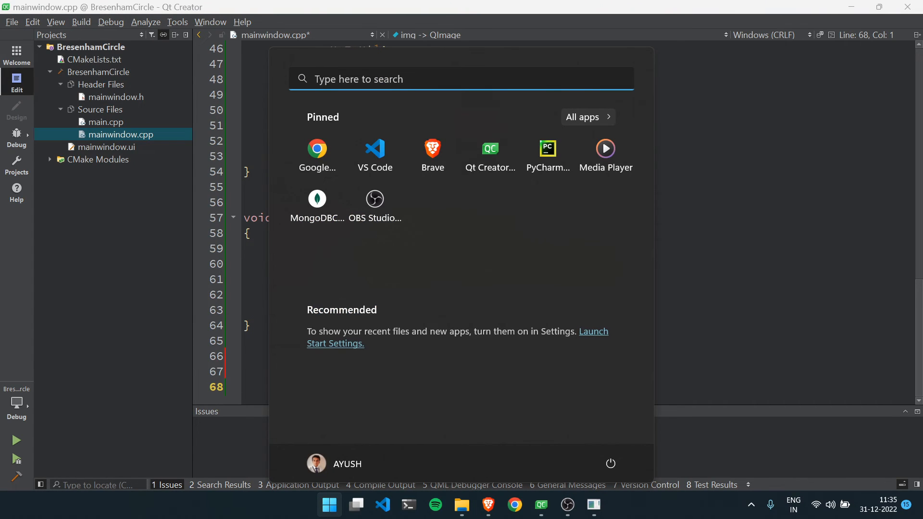
pyautogui.press('super')
pyautogui.click(244, 341)
pyautogui.press('super')
pyautogui.press('super')
pyautogui.press('Return')
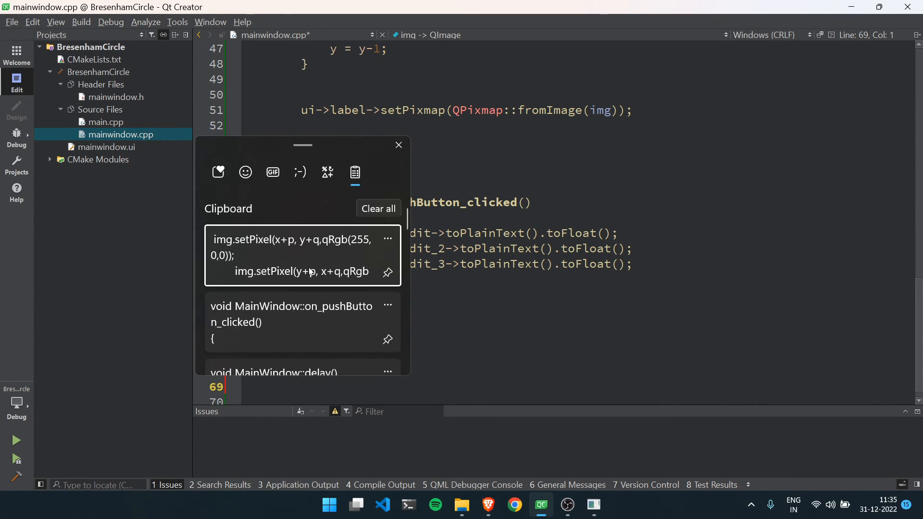
pyautogui.click(312, 365)
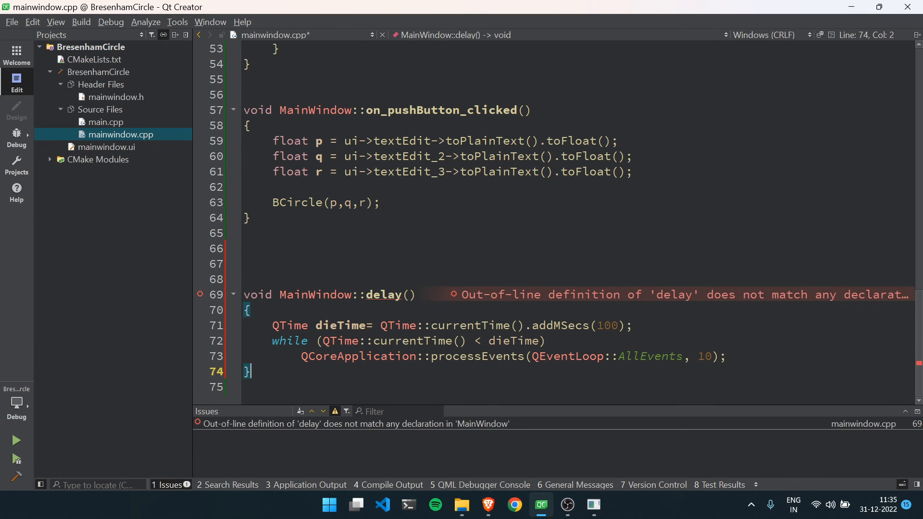
pyautogui.click(401, 294)
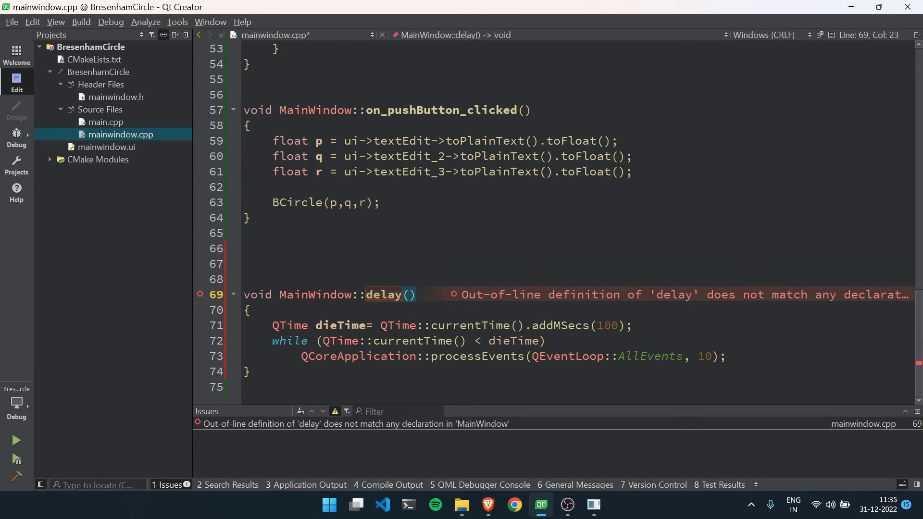
# Add a private declaration of delay() to mainwindow.h via quick fix and return to mainwindow.cpp.
pyautogui.hotkey('alt', 'Return')
pyautogui.press('Down')
pyautogui.press('Down')
pyautogui.press('Down')
pyautogui.press('Down')
pyautogui.press('Return')
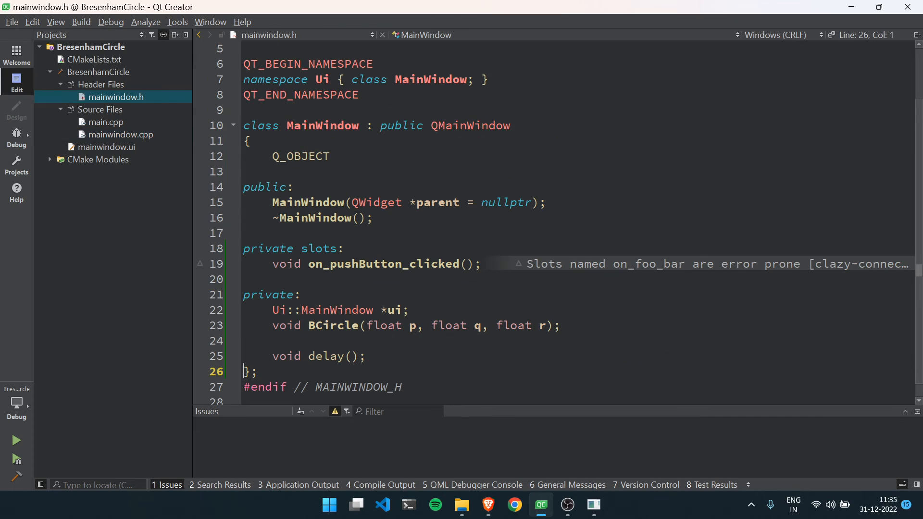
pyautogui.scroll(-1, 461, 252)
pyautogui.scroll(2, 462, 252)
pyautogui.scroll(-2, 461, 252)
pyautogui.hotkey('alt', 'Left')
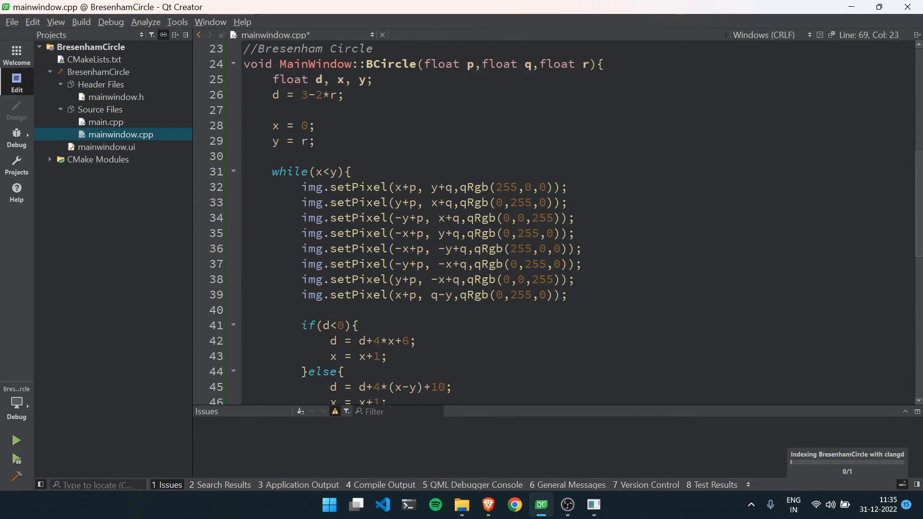
pyautogui.scroll(-3, 461, 217)
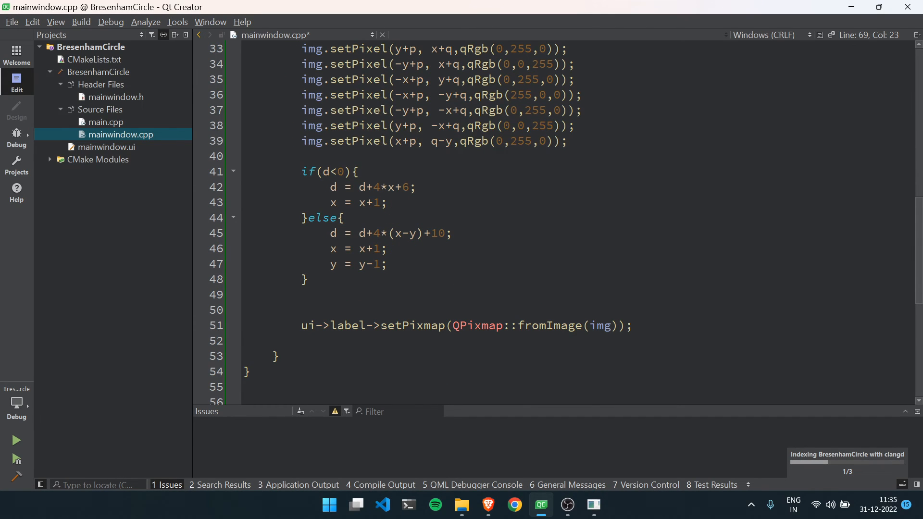
# Insert a delay(); call inside the while loop before the decision step.
pyautogui.click(301, 171)
pyautogui.press('Return')
pyautogui.press('Up')
pyautogui.write('delay')
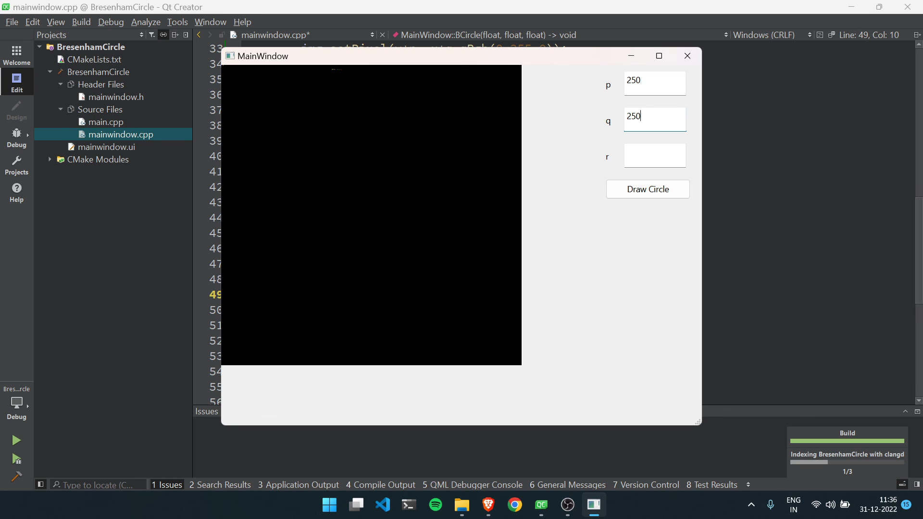
# Enter p=250, q=250, r=200 and draw the circle so its arcs grow gradually.
pyautogui.press('Tab')
pyautogui.write('200')
pyautogui.press('Return')
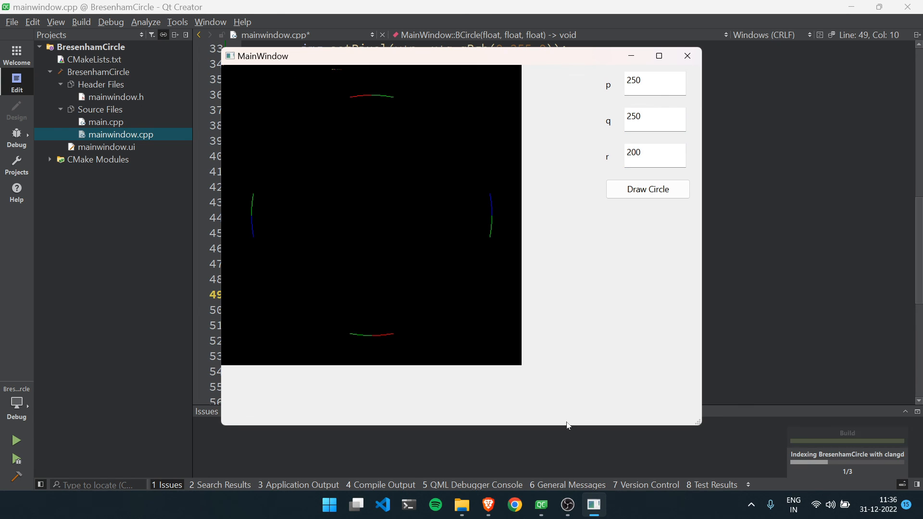